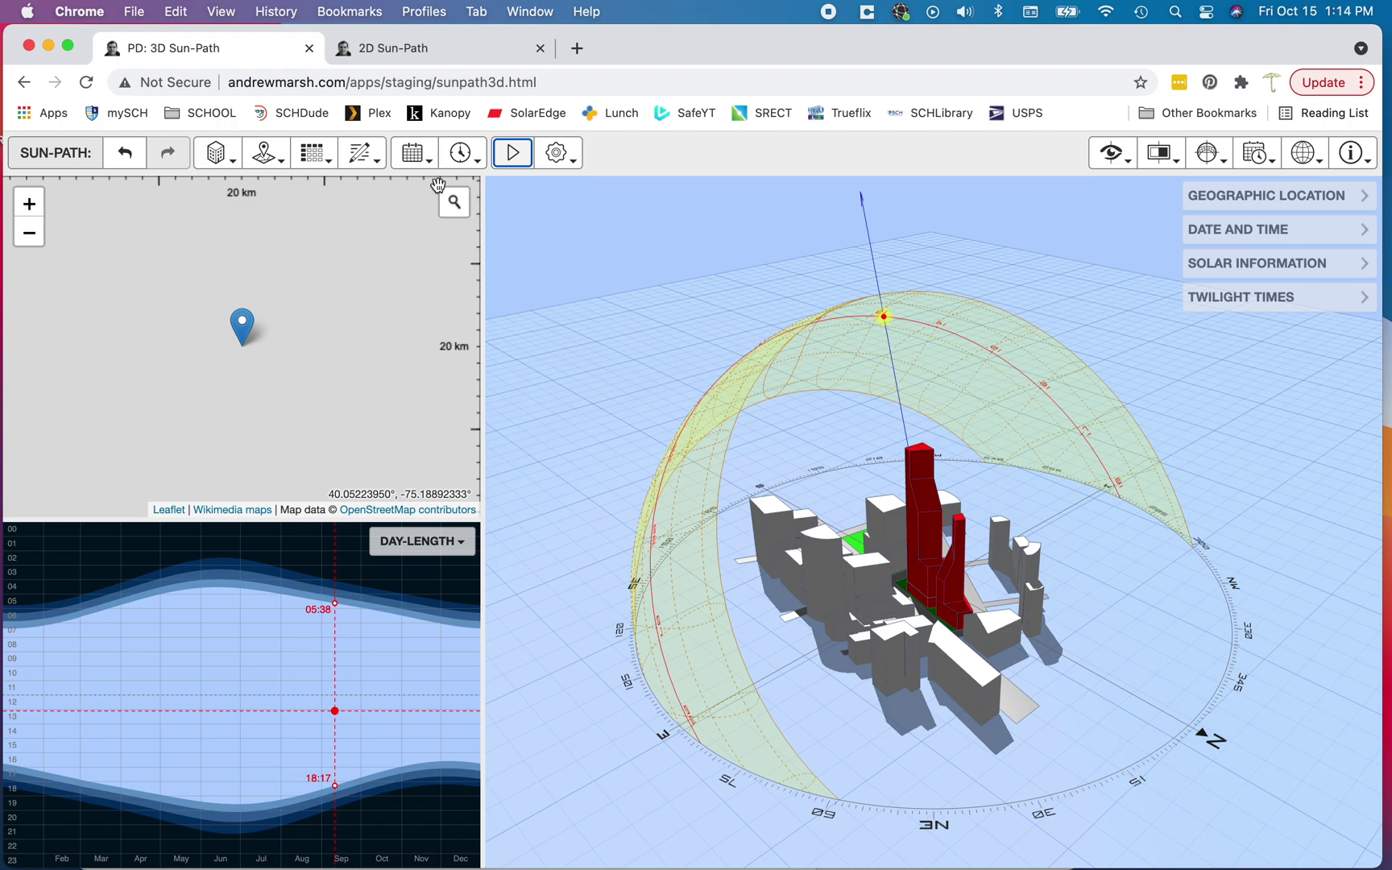
Step: Search the map for ZIP code 19 and pin Philadelphia, Pennsylvania as the site
{"action": "left_click", "coordinate": [451, 213]}
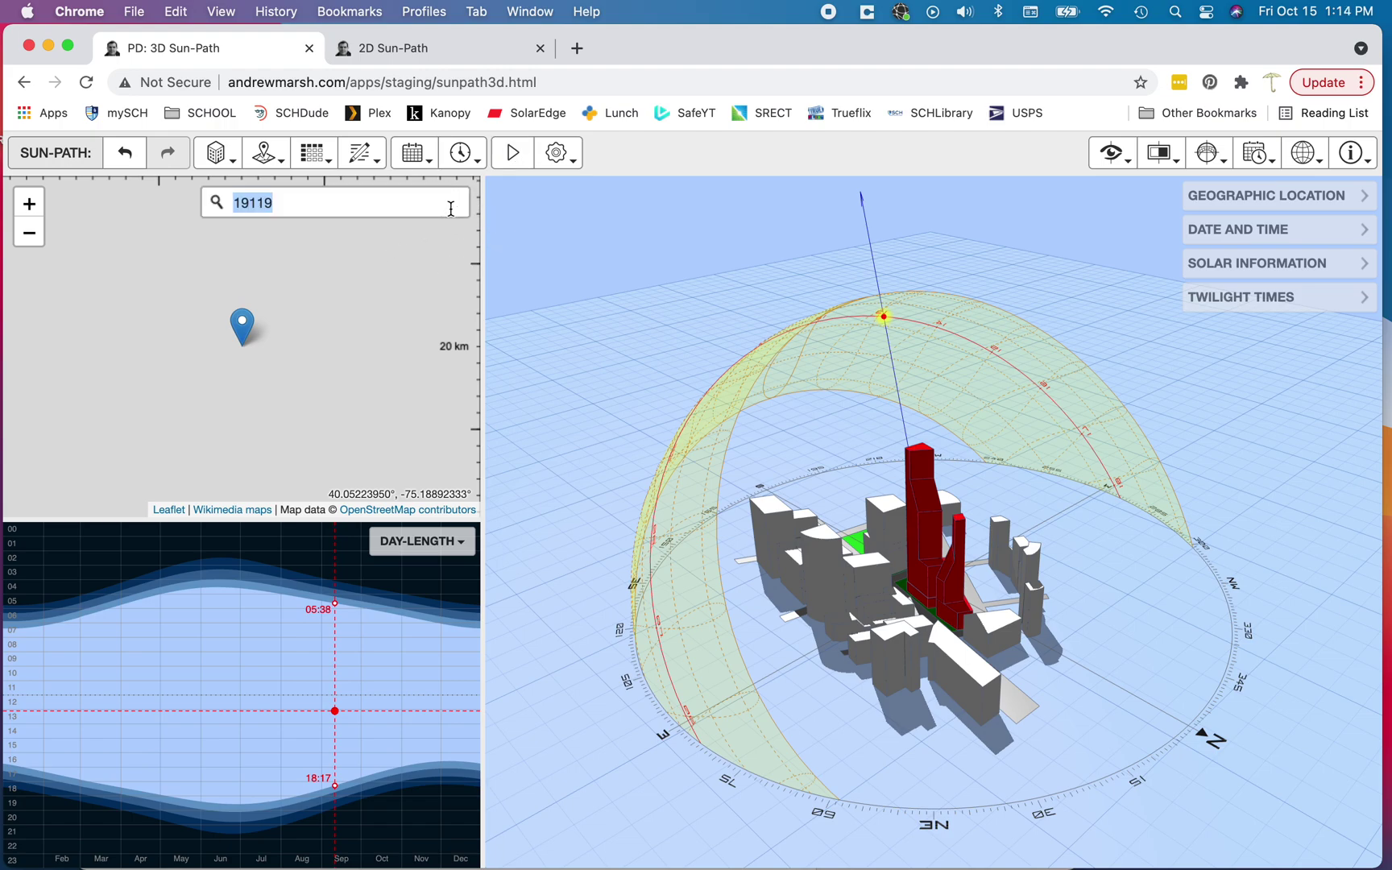
{"action": "type", "text": "19"}
{"action": "key", "text": "Return"}
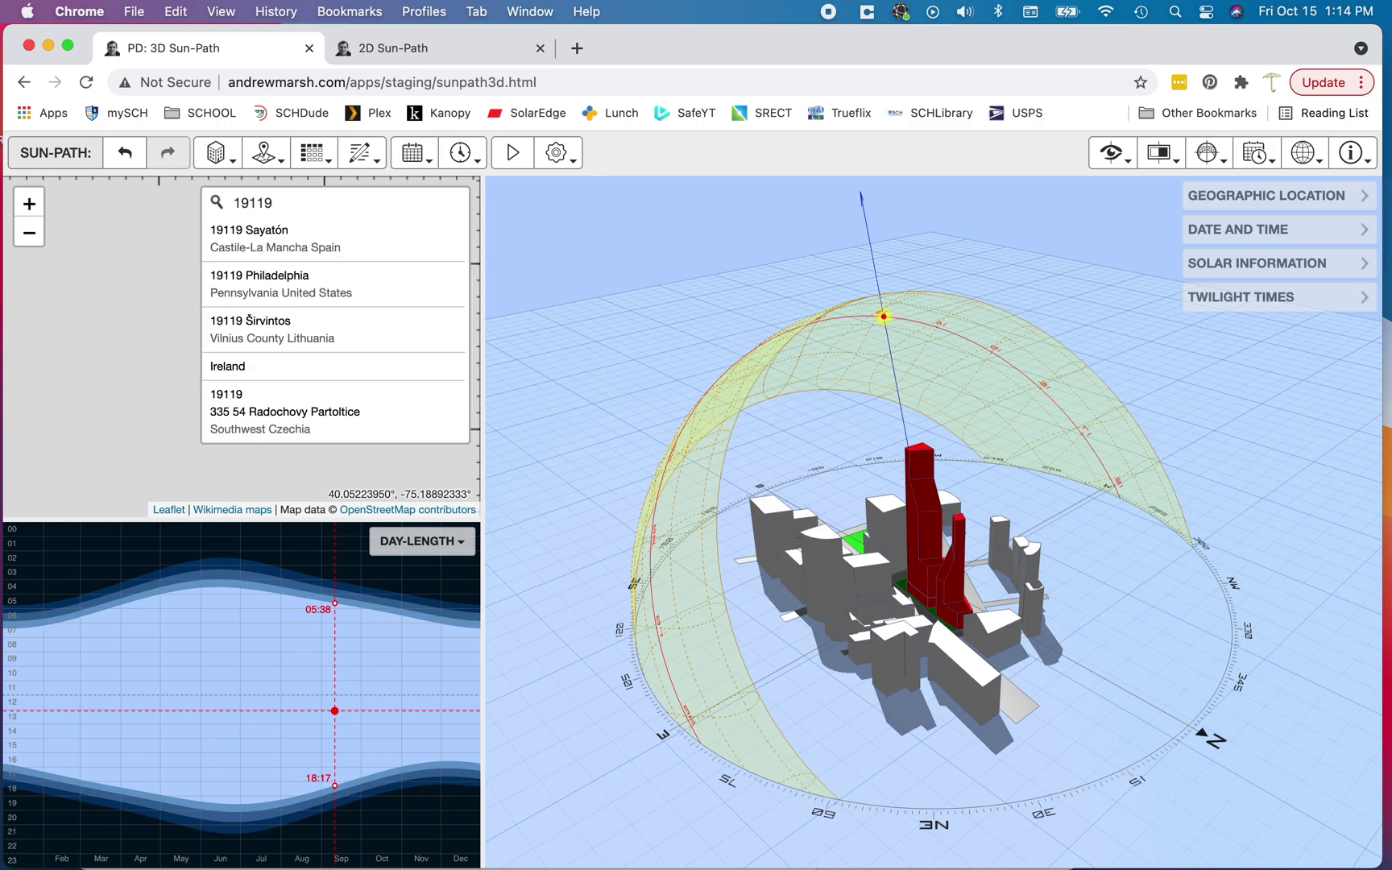
{"action": "left_click", "coordinate": [315, 285]}
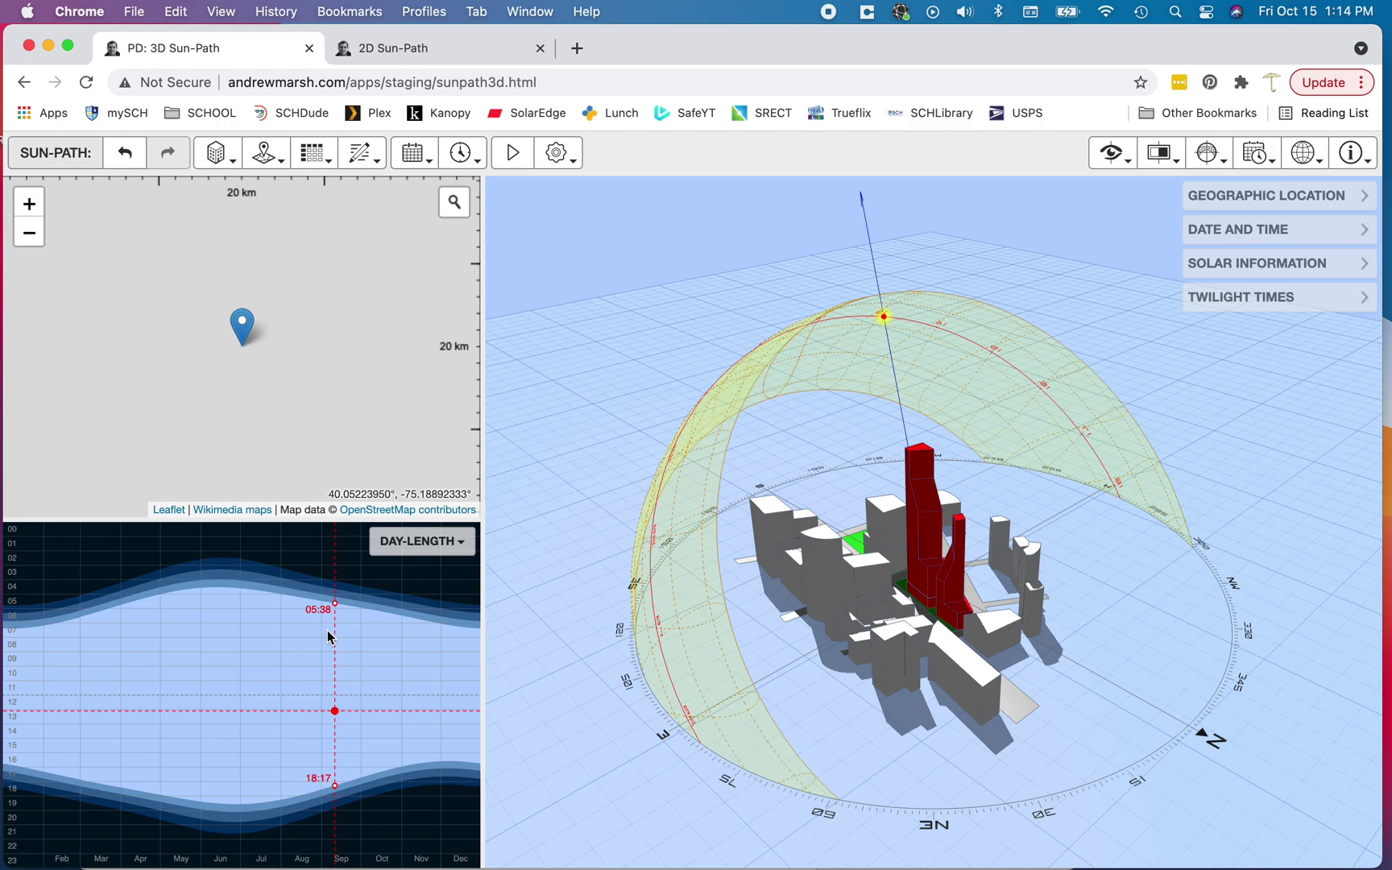
Step: Drag the date to 25 Jun, then back to mid-June, showing sunrise 04:32 and sunset 19:28
{"action": "left_click_drag", "start_coordinate": [335, 604], "coordinate": [384, 630]}
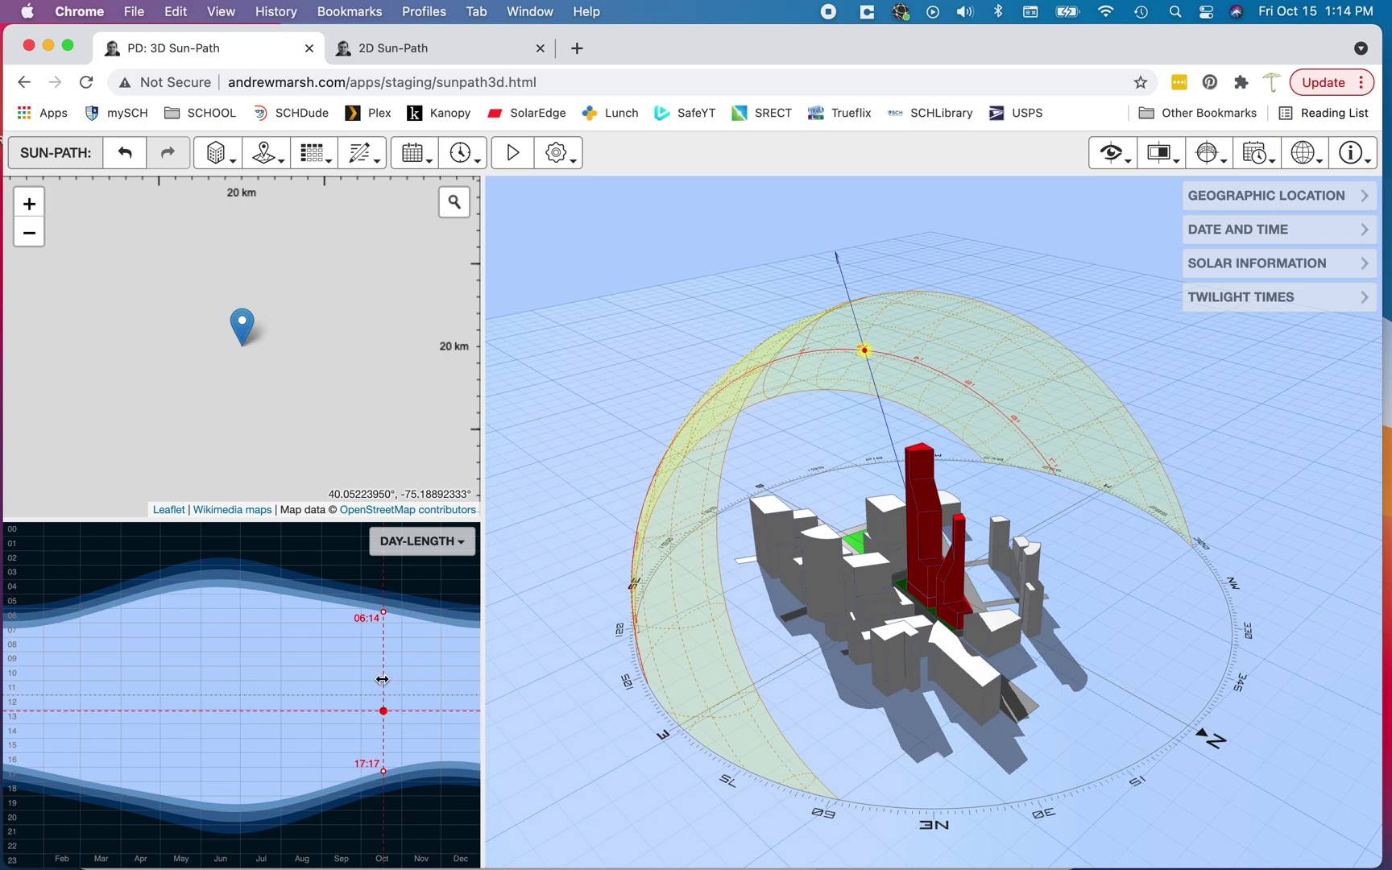
{"action": "mouse_move", "coordinate": [381, 679]}
{"action": "left_mouse_down"}
{"action": "mouse_move", "coordinate": [55, 668]}
{"action": "mouse_move", "coordinate": [180, 646]}
{"action": "mouse_move", "coordinate": [216, 659]}
{"action": "left_mouse_up"}
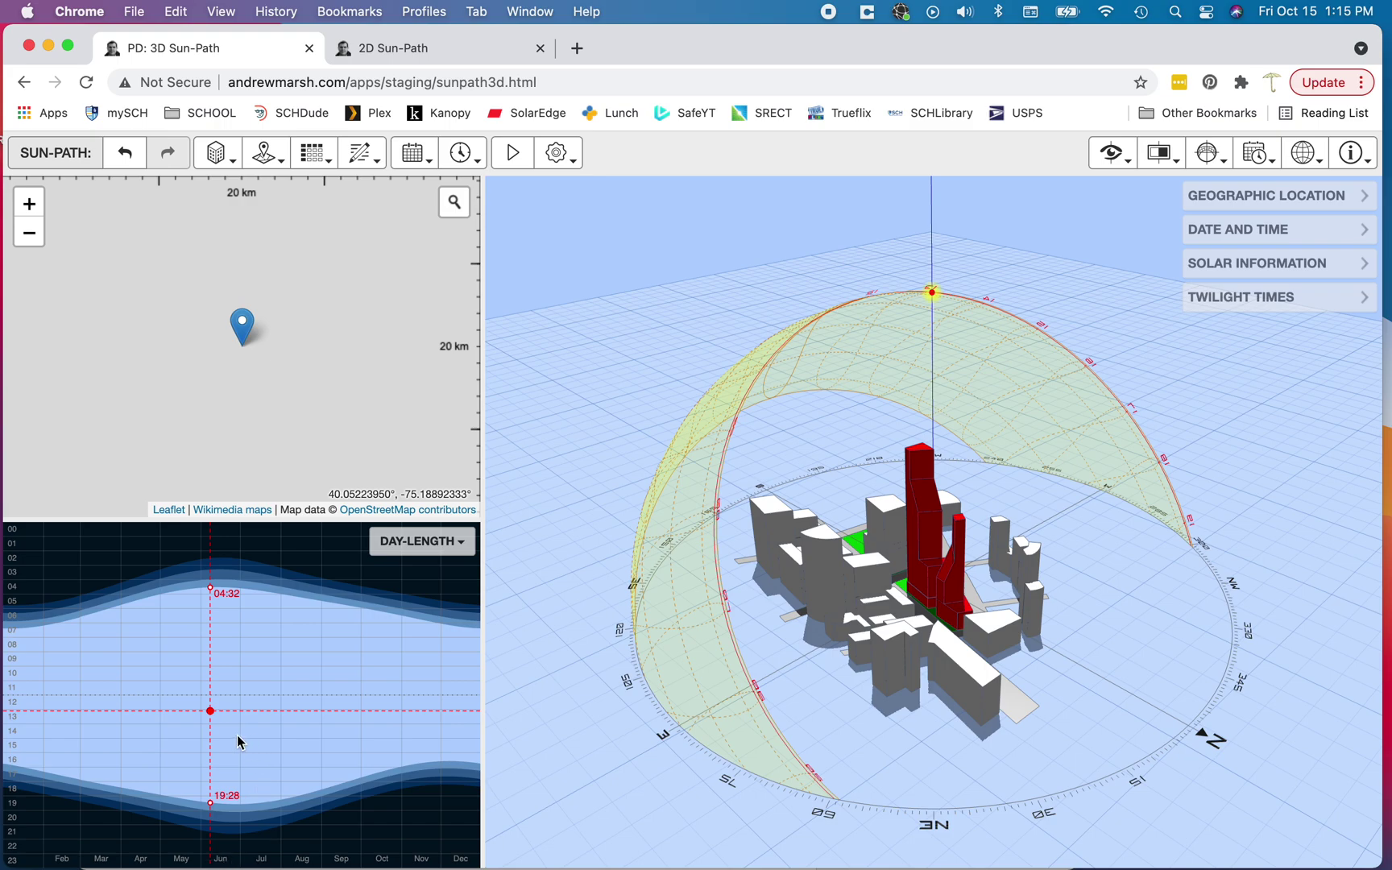
Step: Move the day-length chart's date to 16 Jul, then to 21 Mar, comparing sun paths
{"action": "left_click_drag", "start_coordinate": [207, 693], "coordinate": [448, 696]}
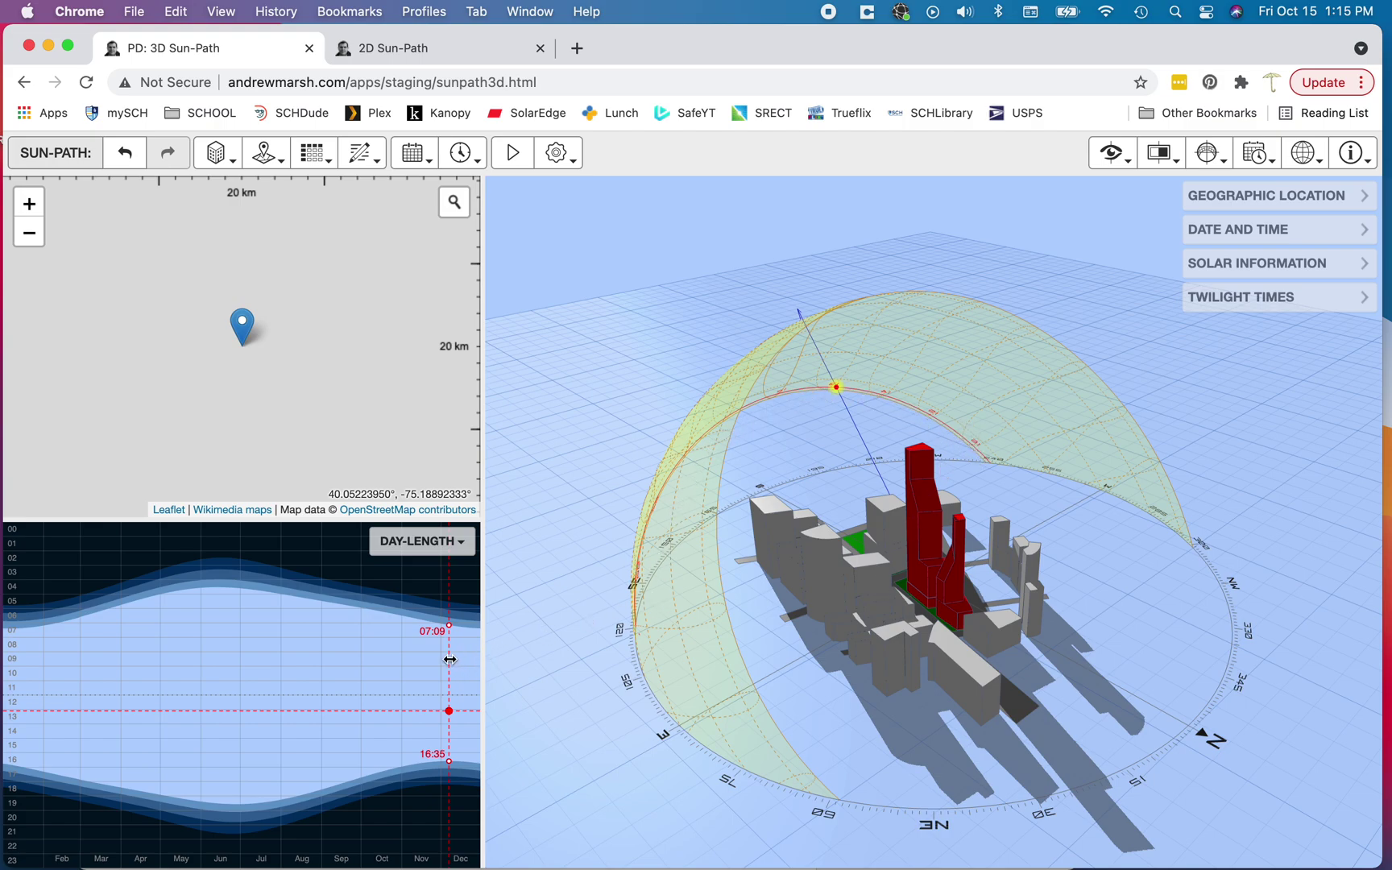
{"action": "left_click_drag", "start_coordinate": [450, 659], "coordinate": [242, 691]}
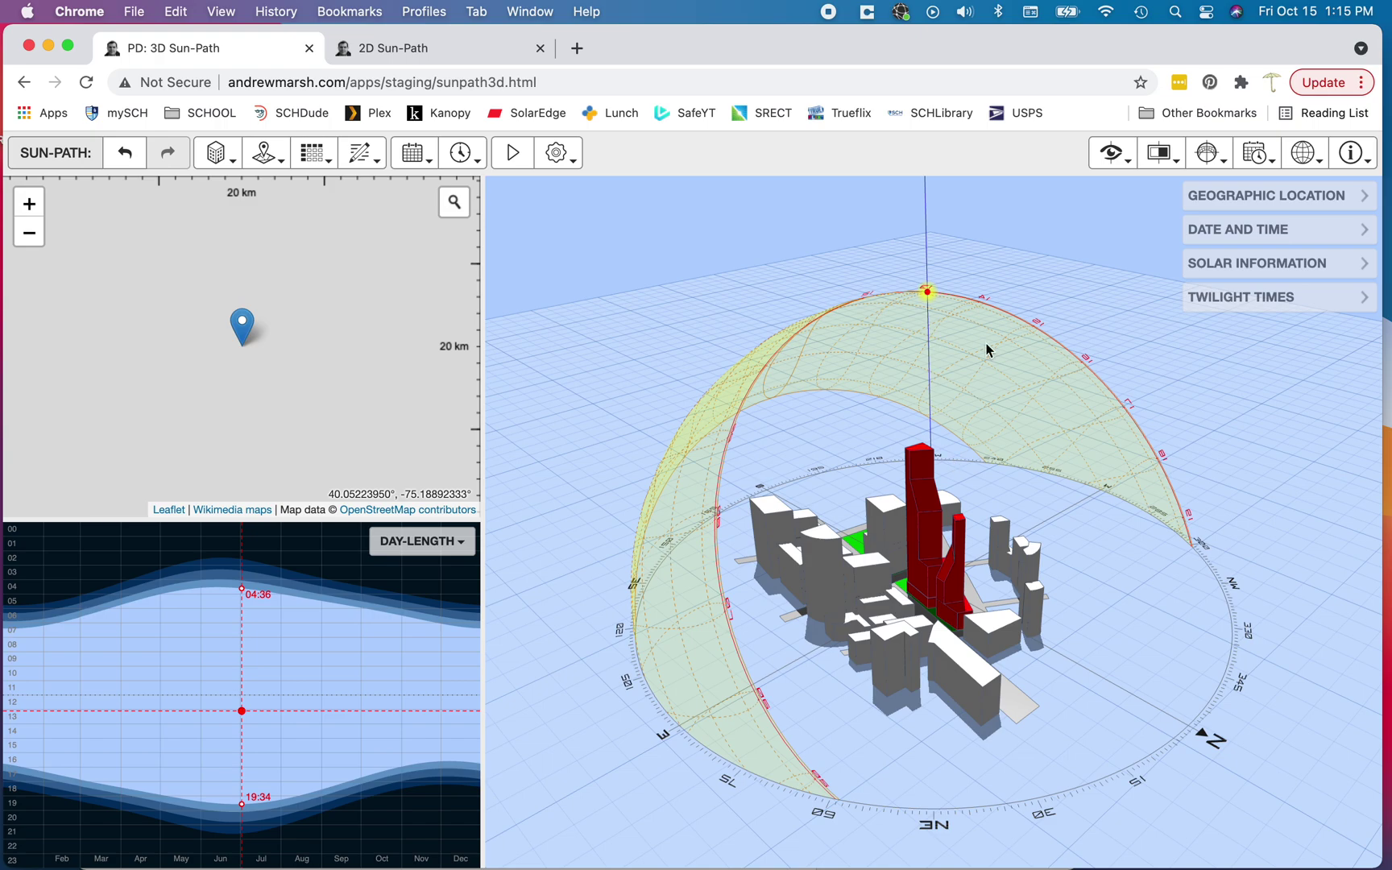
Step: Start the sun animation and expand the Date and Time readout panel
{"action": "left_click", "coordinate": [515, 159]}
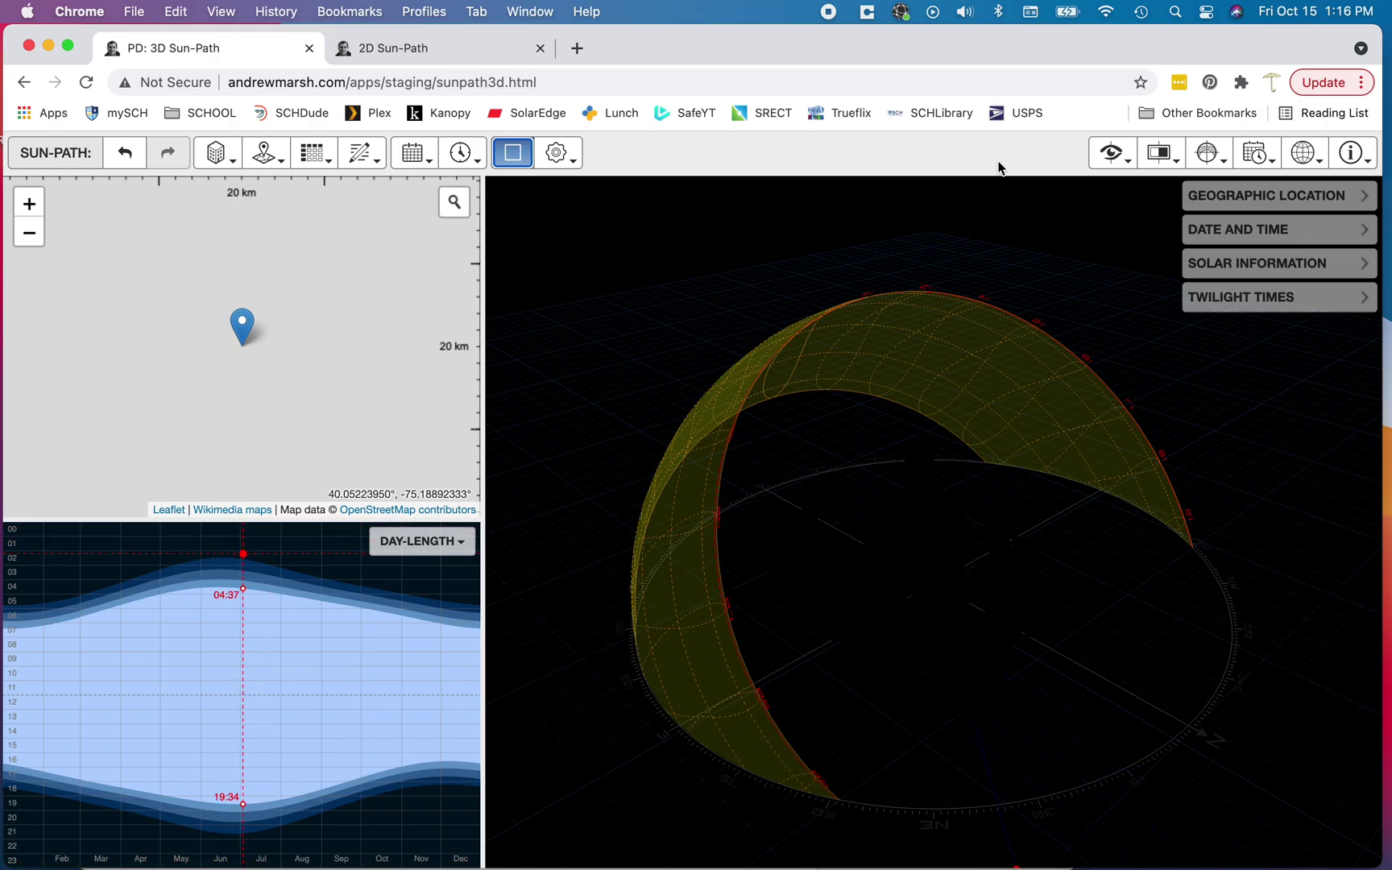
{"action": "left_click", "coordinate": [1354, 229]}
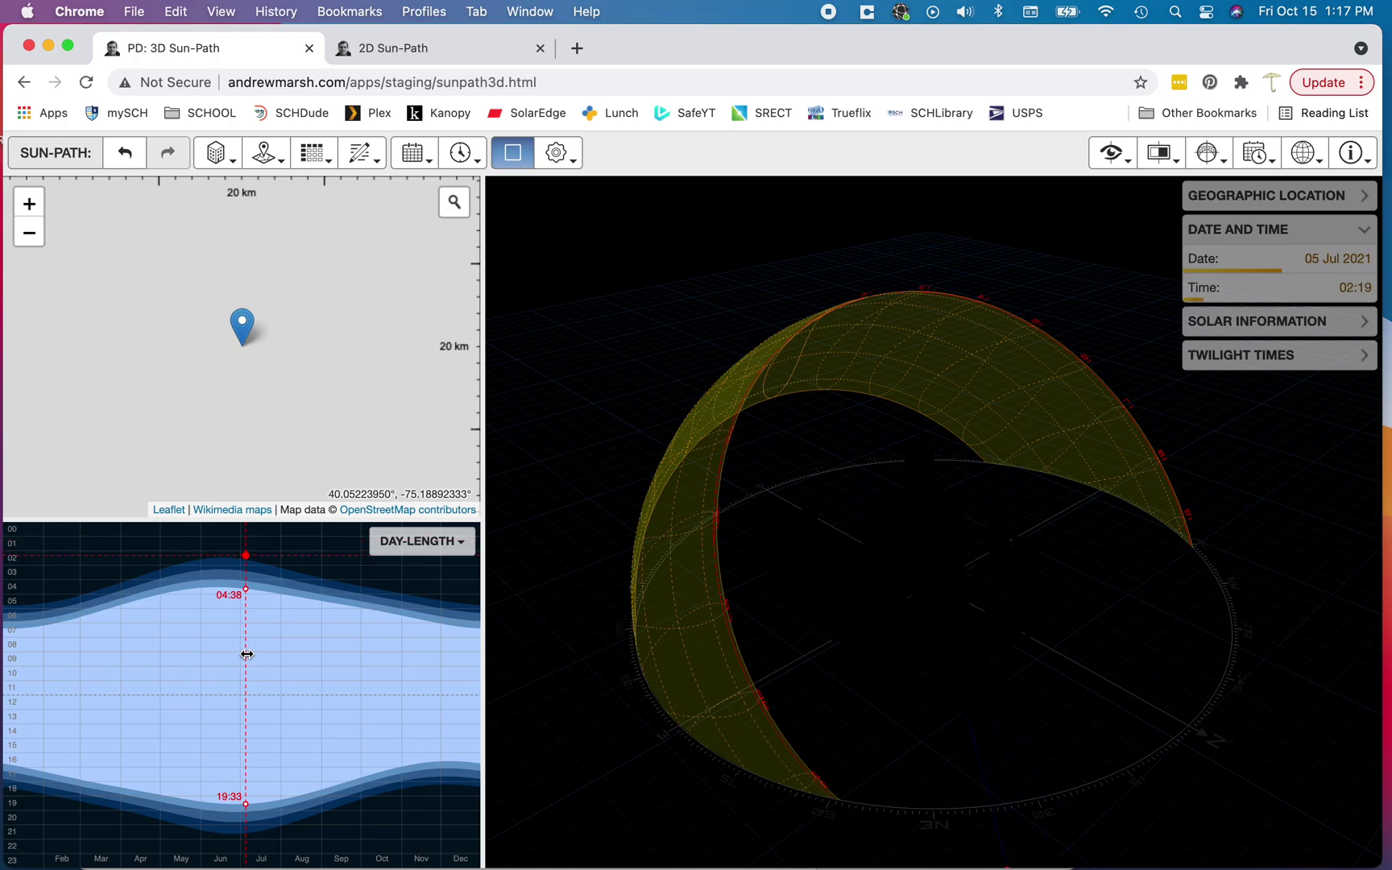
Step: Drag the date cursor forward to 27 October 2021, with sunrise 06:24 and sunset 17:04
{"action": "left_click_drag", "start_coordinate": [247, 654], "coordinate": [354, 664]}
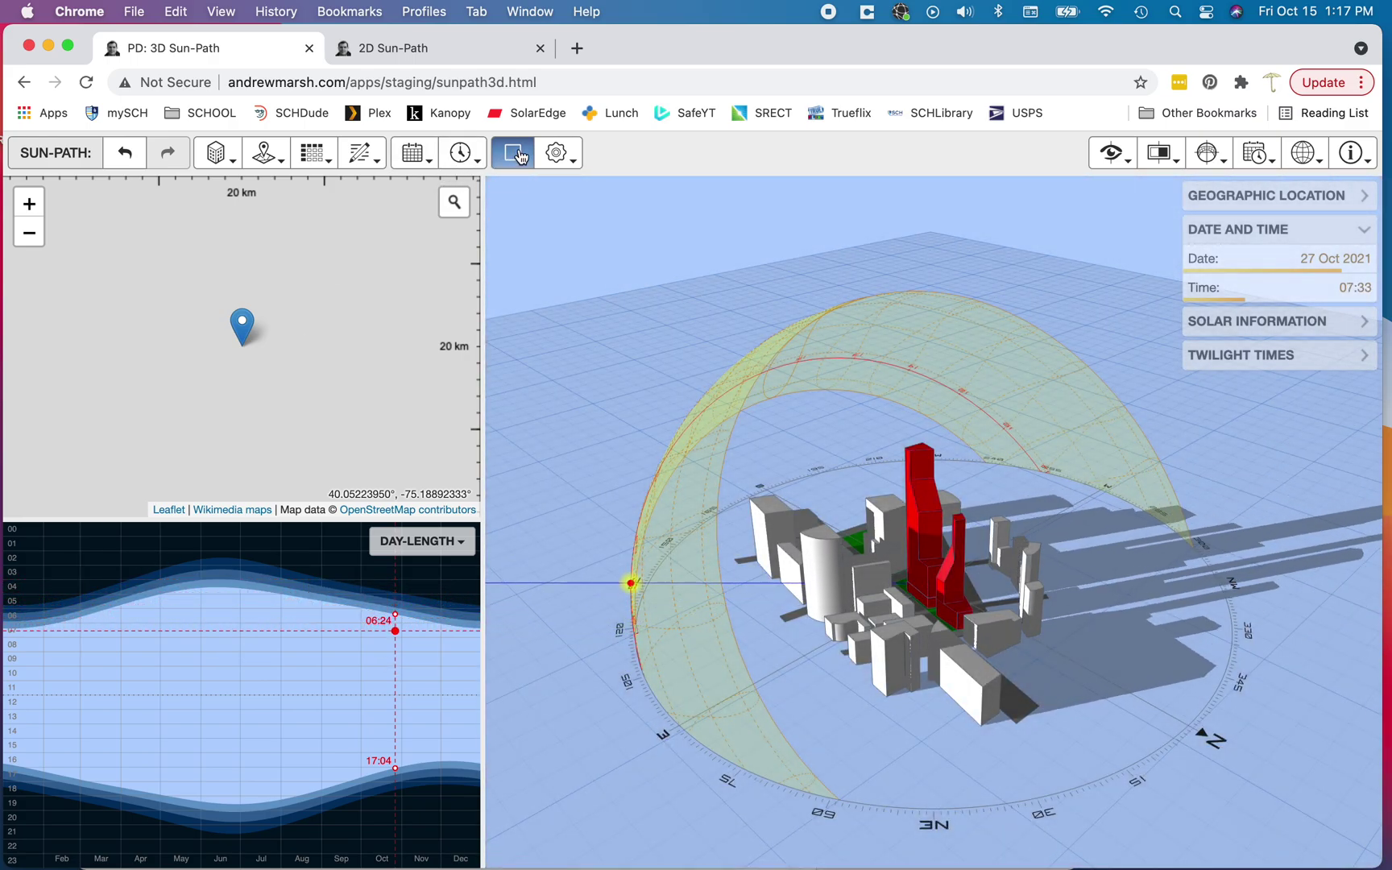
Step: Check the animation settings and start the sun animating through the day
{"action": "left_click", "coordinate": [559, 156]}
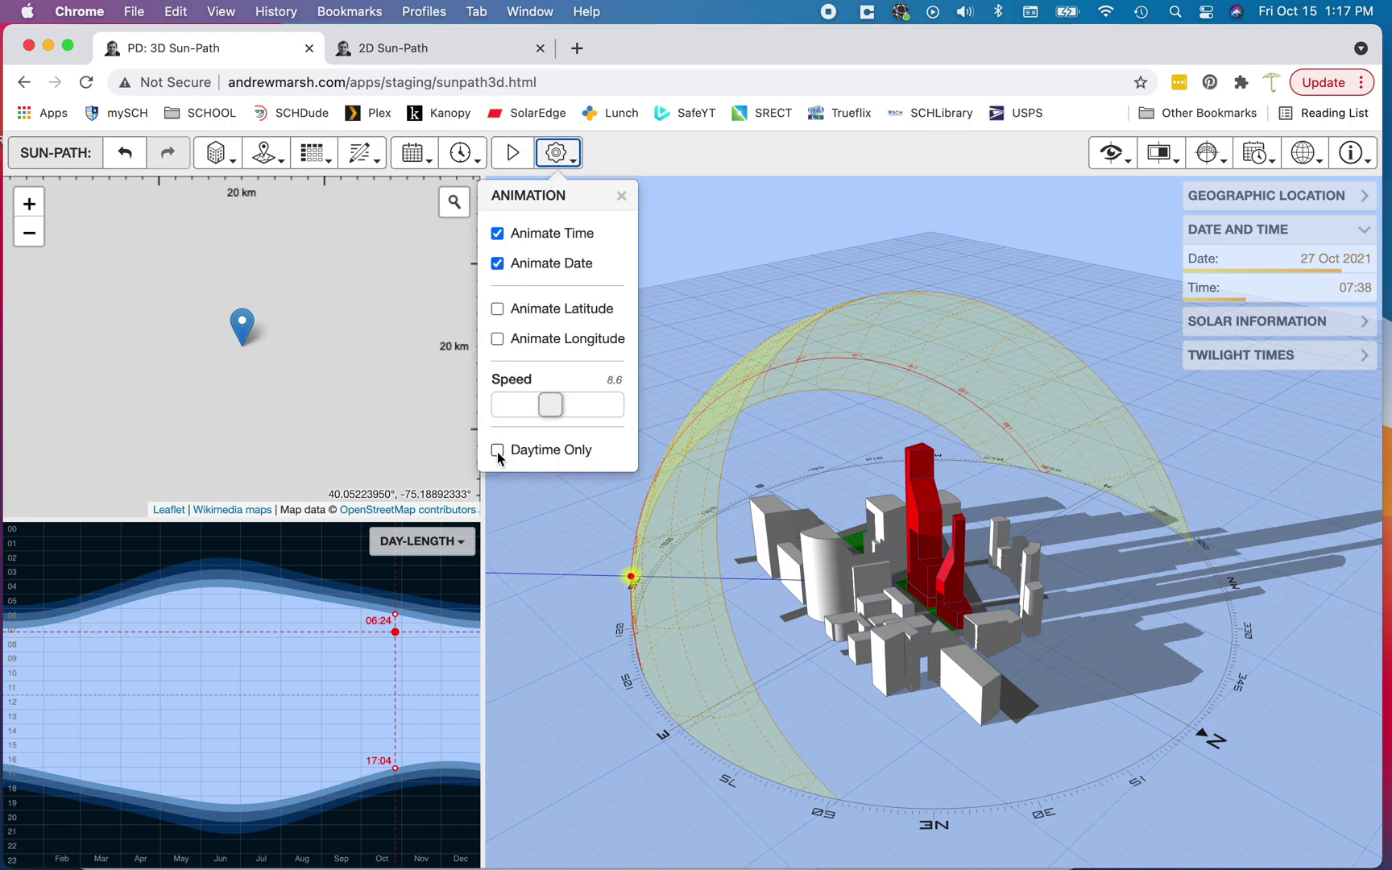
{"action": "left_click", "coordinate": [513, 474]}
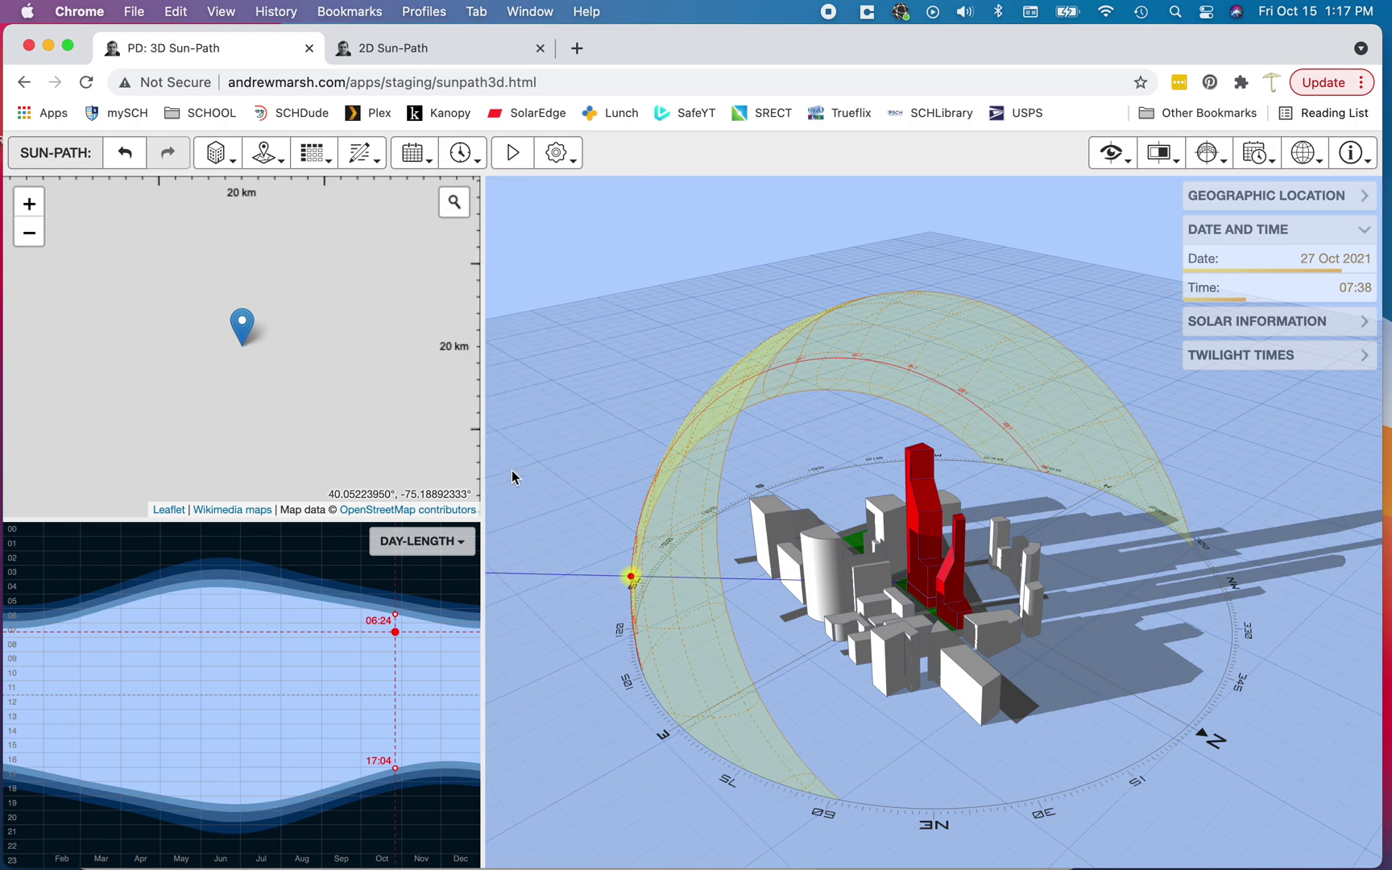
{"action": "left_click", "coordinate": [515, 153]}
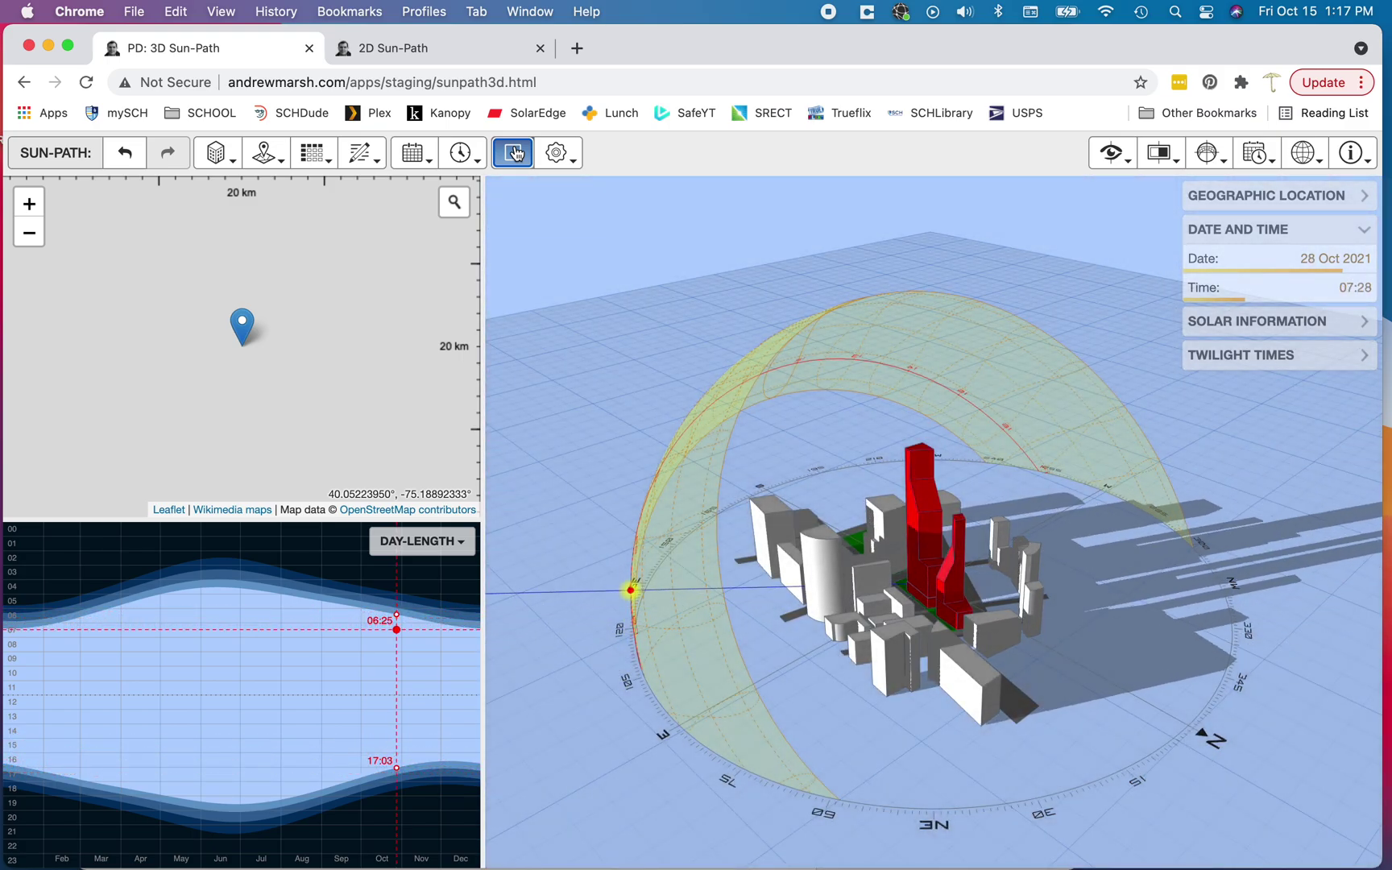
Step: Turn off Daytime Only and set the animation speed to about 10
{"action": "left_click", "coordinate": [557, 155]}
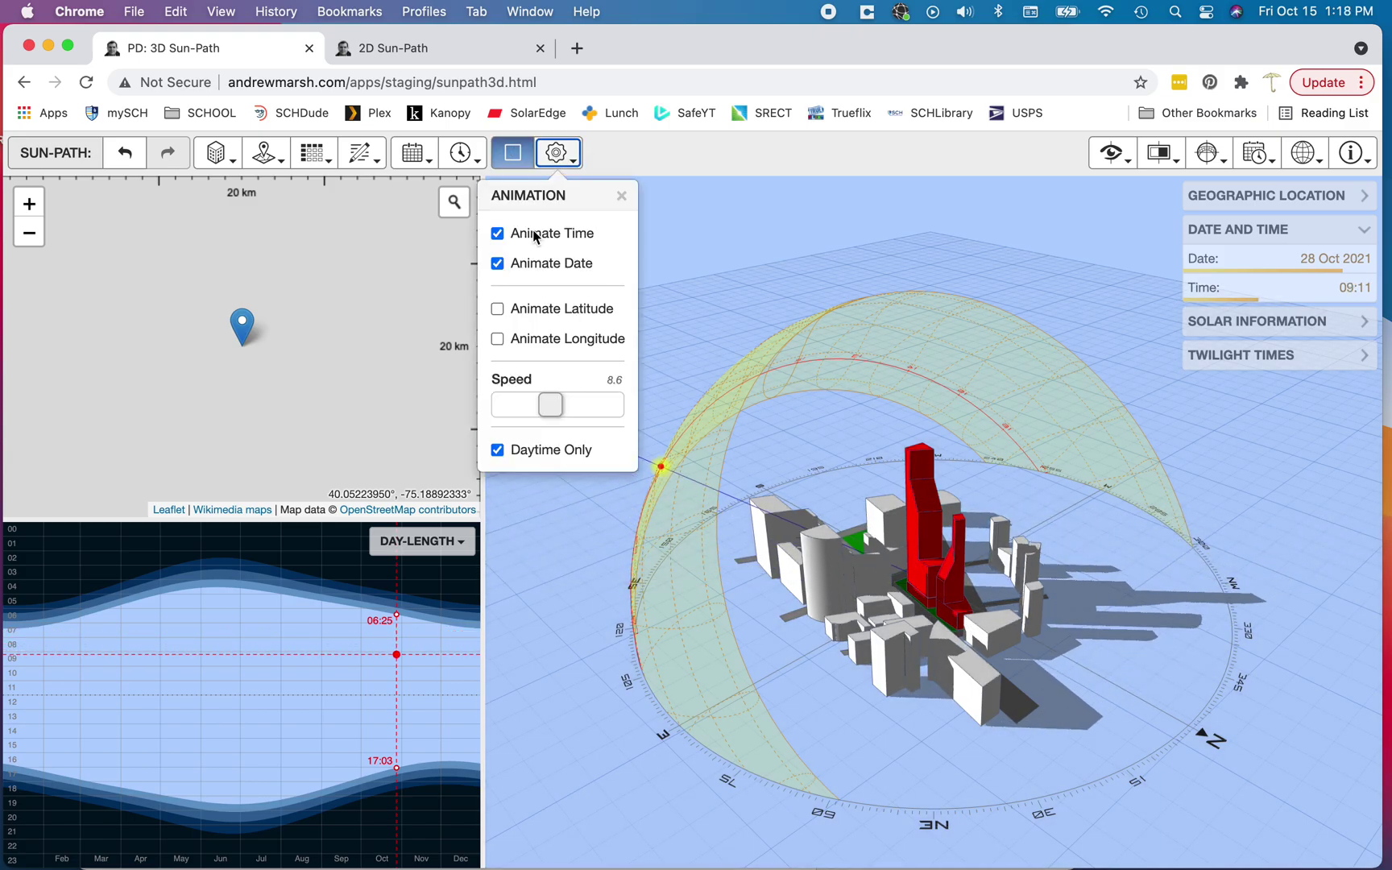
{"action": "left_click", "coordinate": [498, 450]}
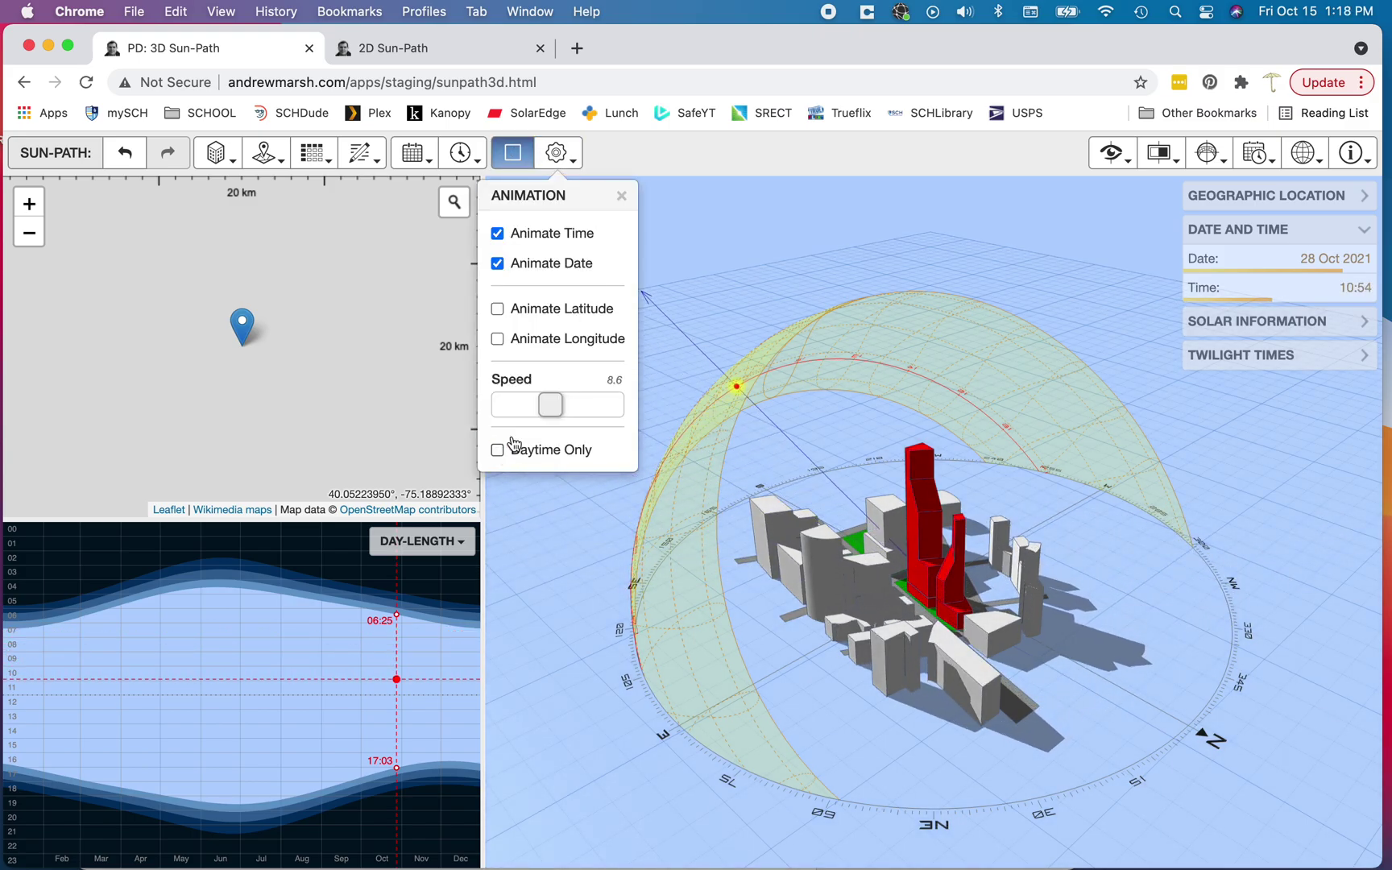
{"action": "left_click_drag", "start_coordinate": [552, 411], "coordinate": [520, 407]}
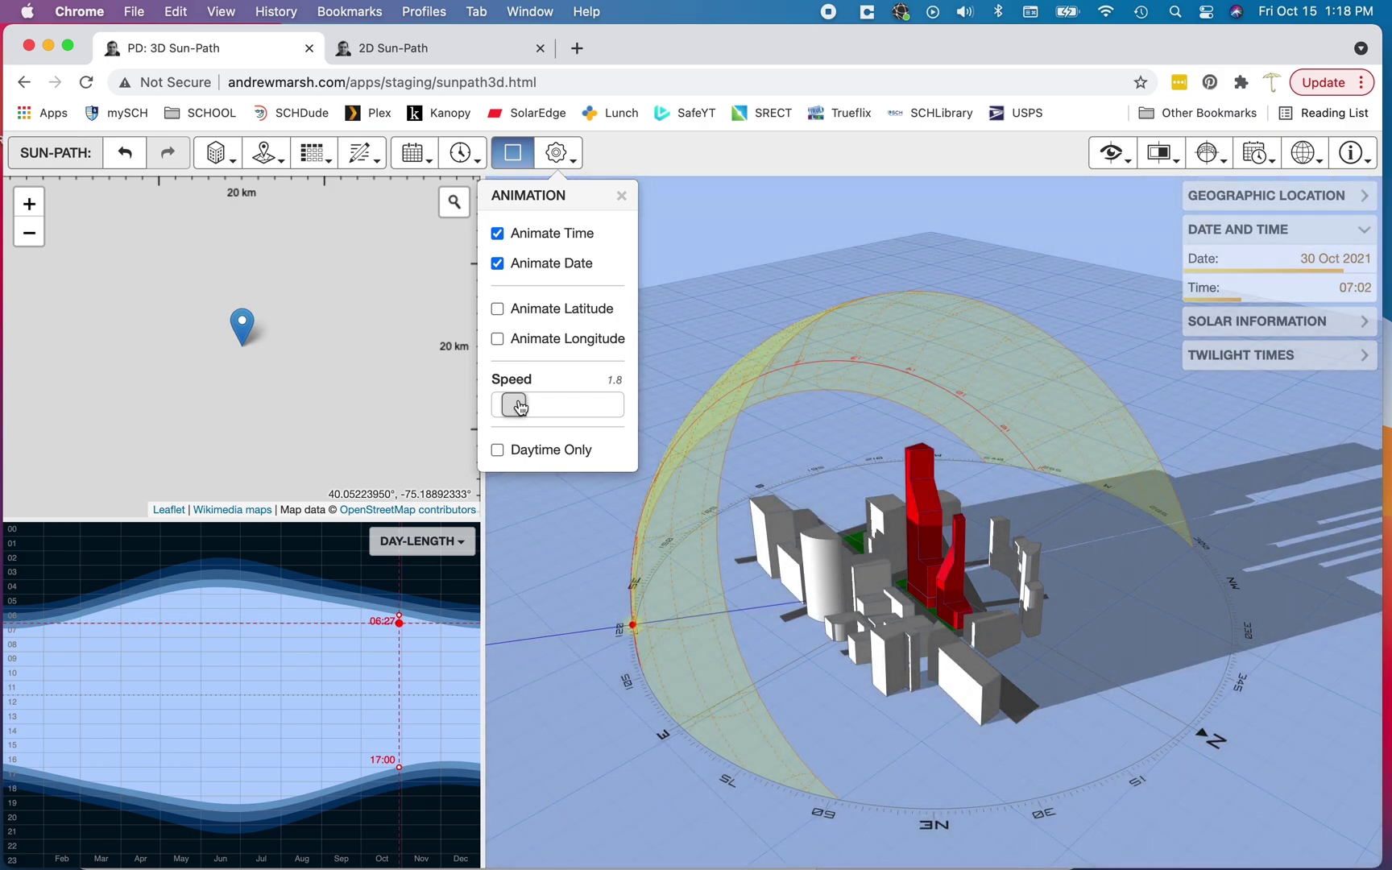
{"action": "left_click_drag", "start_coordinate": [520, 406], "coordinate": [555, 405]}
Step: Close the animation settings and leave Solar Information expanded, showing sunrise 06:30, sunset 16:57, 10:26 daylight
{"action": "left_click", "coordinate": [735, 234]}
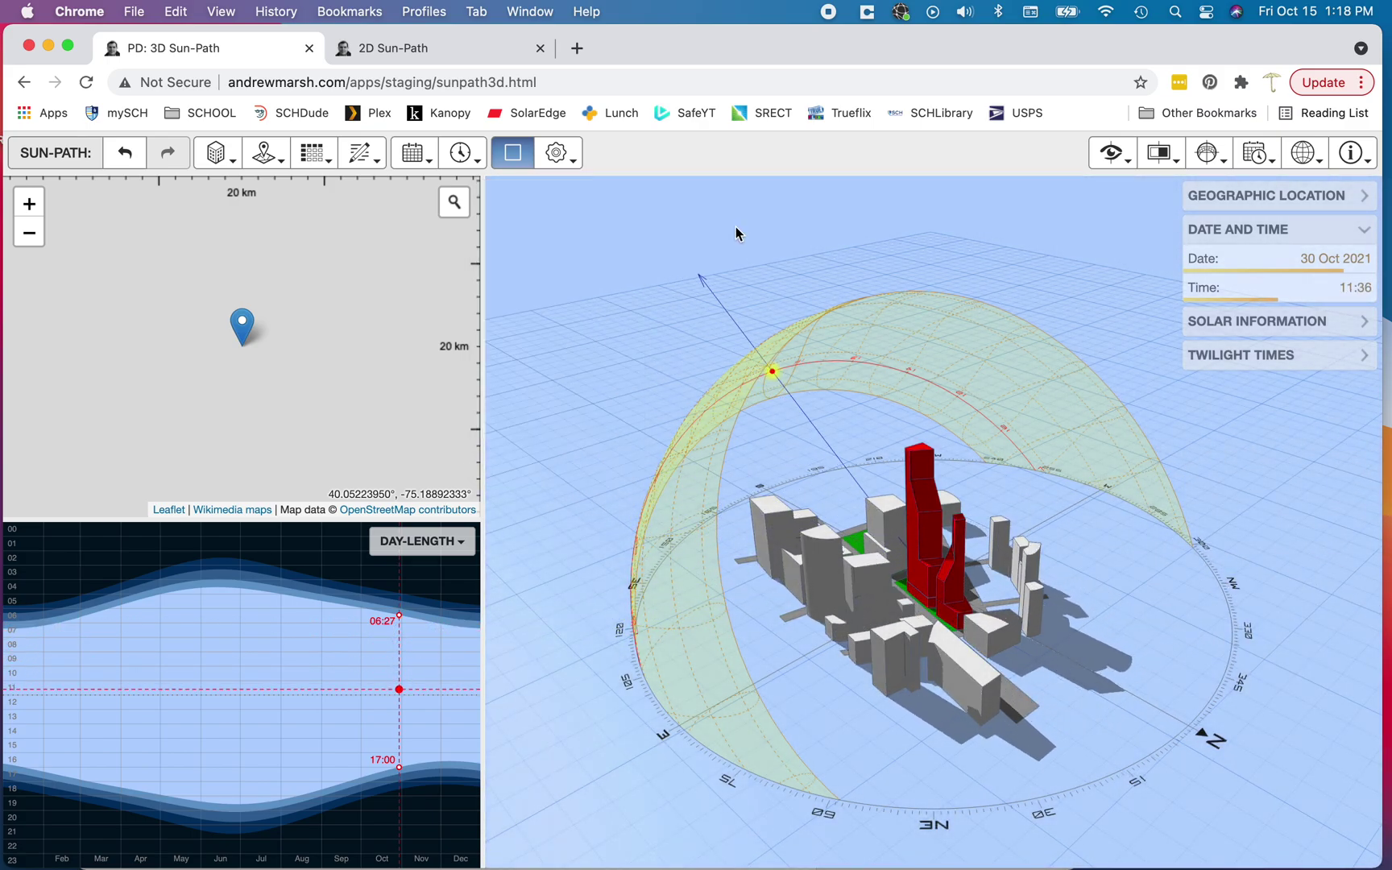
{"action": "left_click", "coordinate": [1361, 196]}
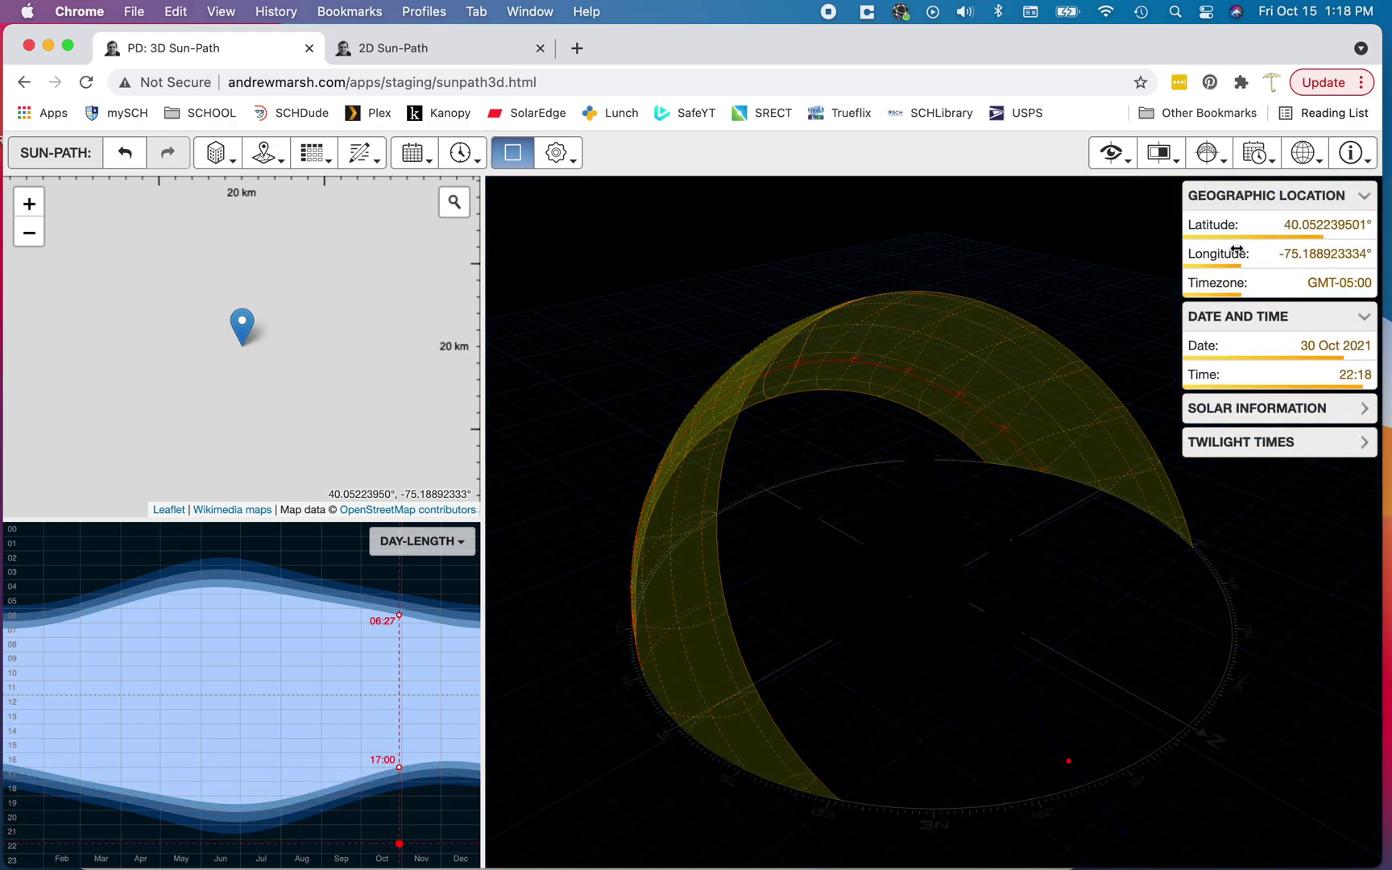
{"action": "left_click", "coordinate": [1364, 199]}
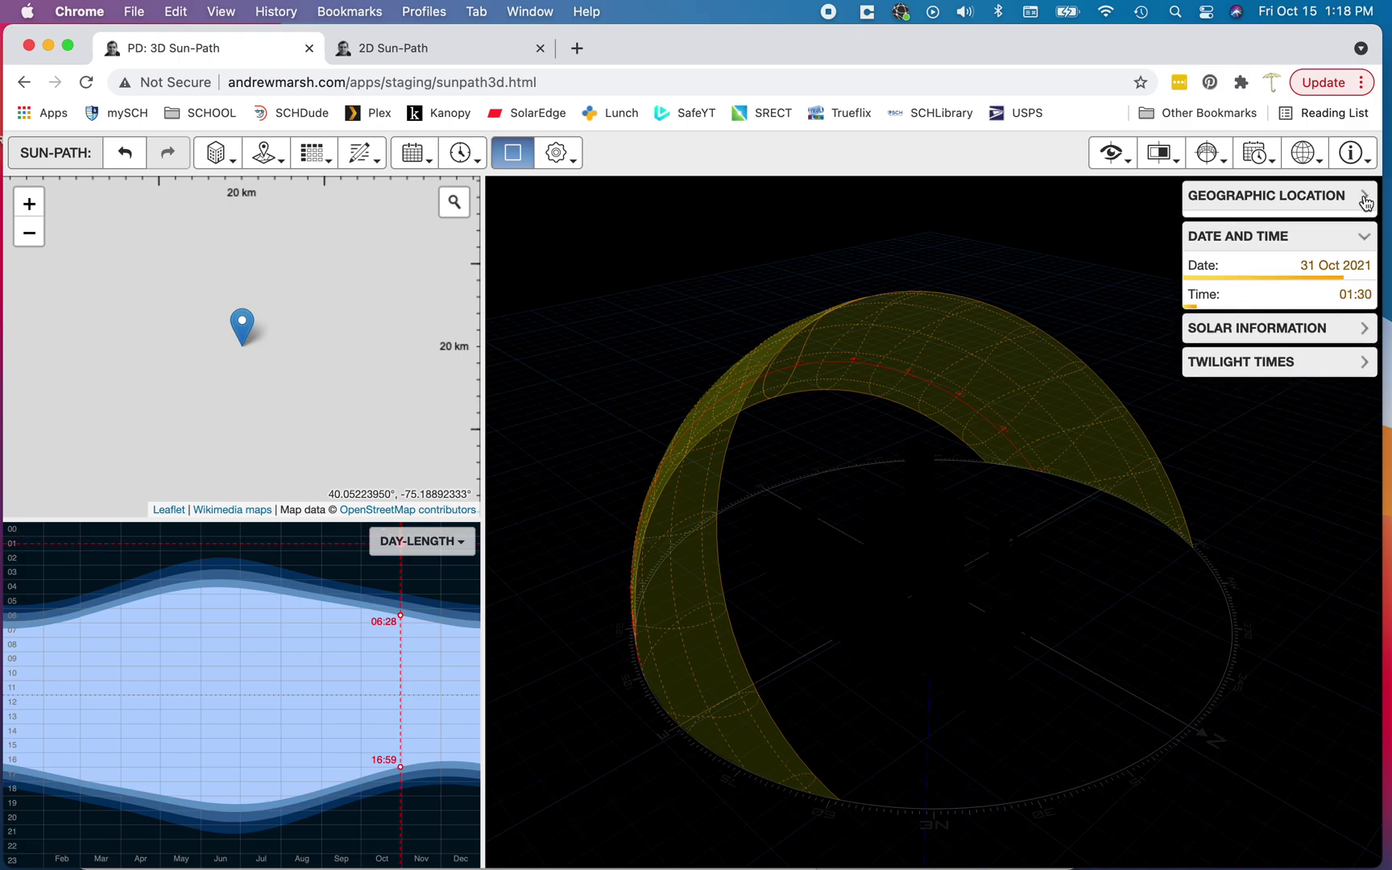
{"action": "left_click", "coordinate": [1364, 332]}
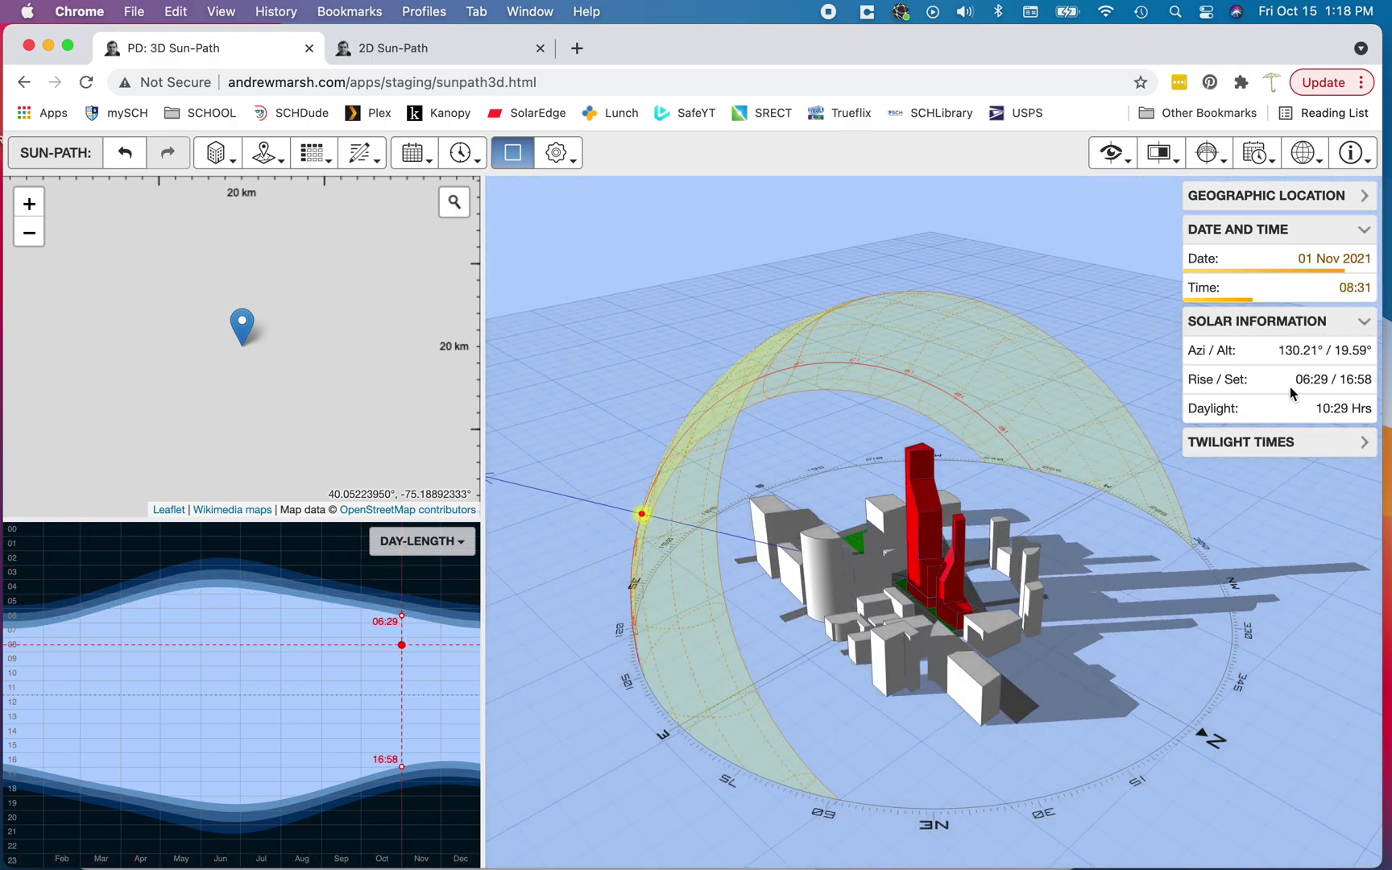
{"action": "left_click", "coordinate": [1343, 449]}
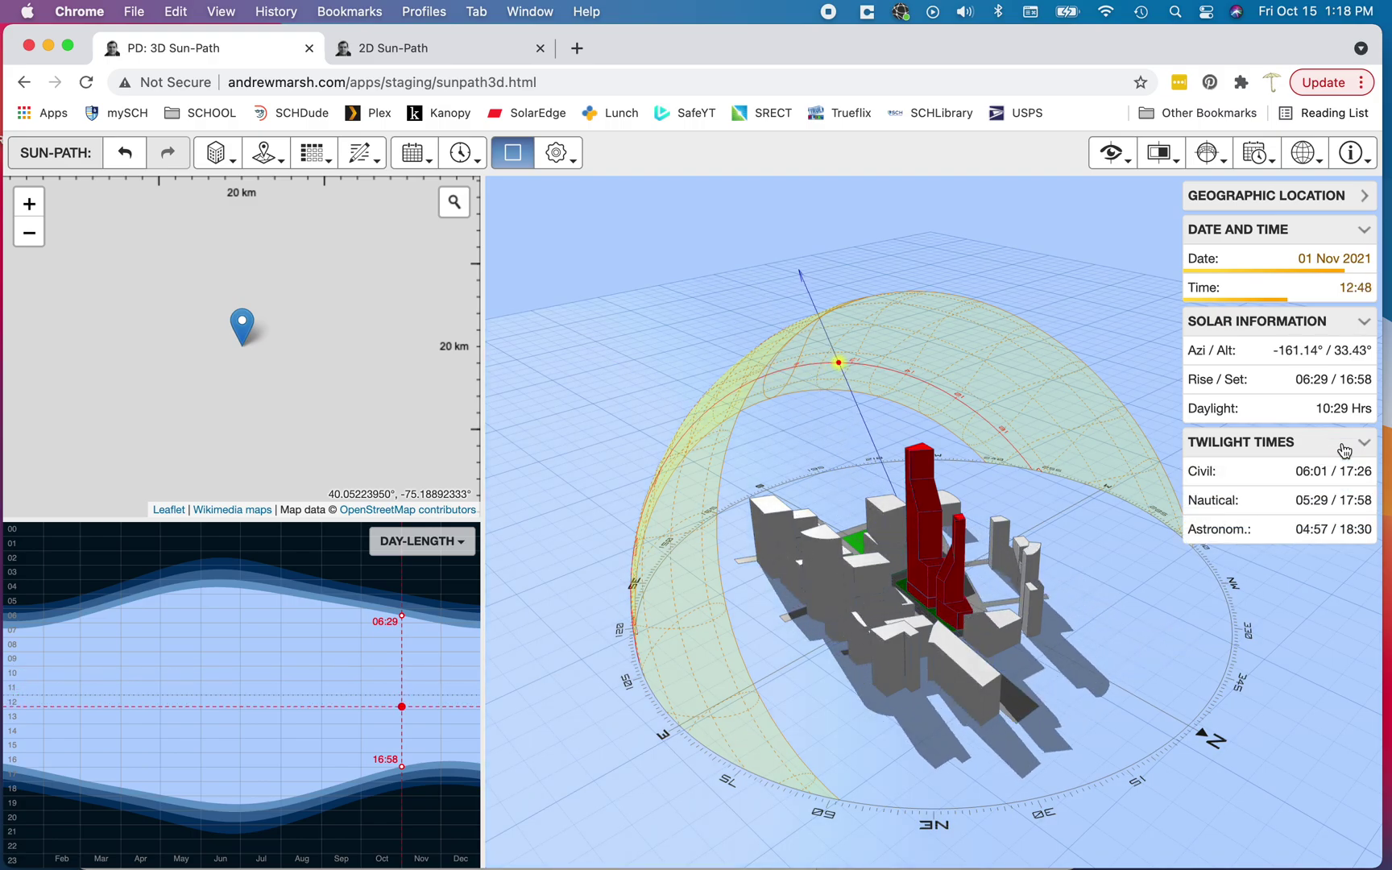
{"action": "left_click", "coordinate": [1342, 450]}
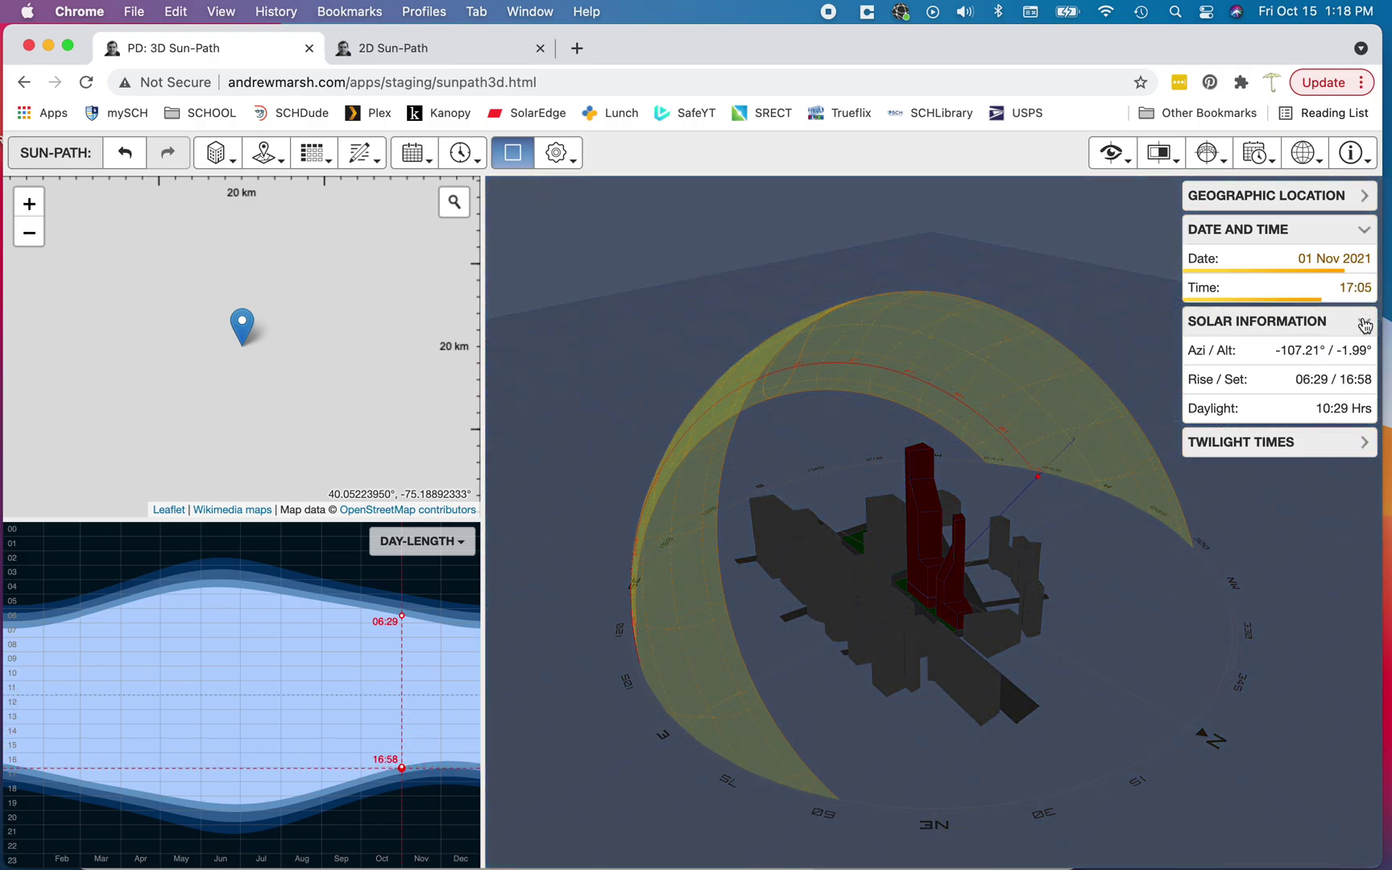
{"action": "left_click", "coordinate": [1364, 321]}
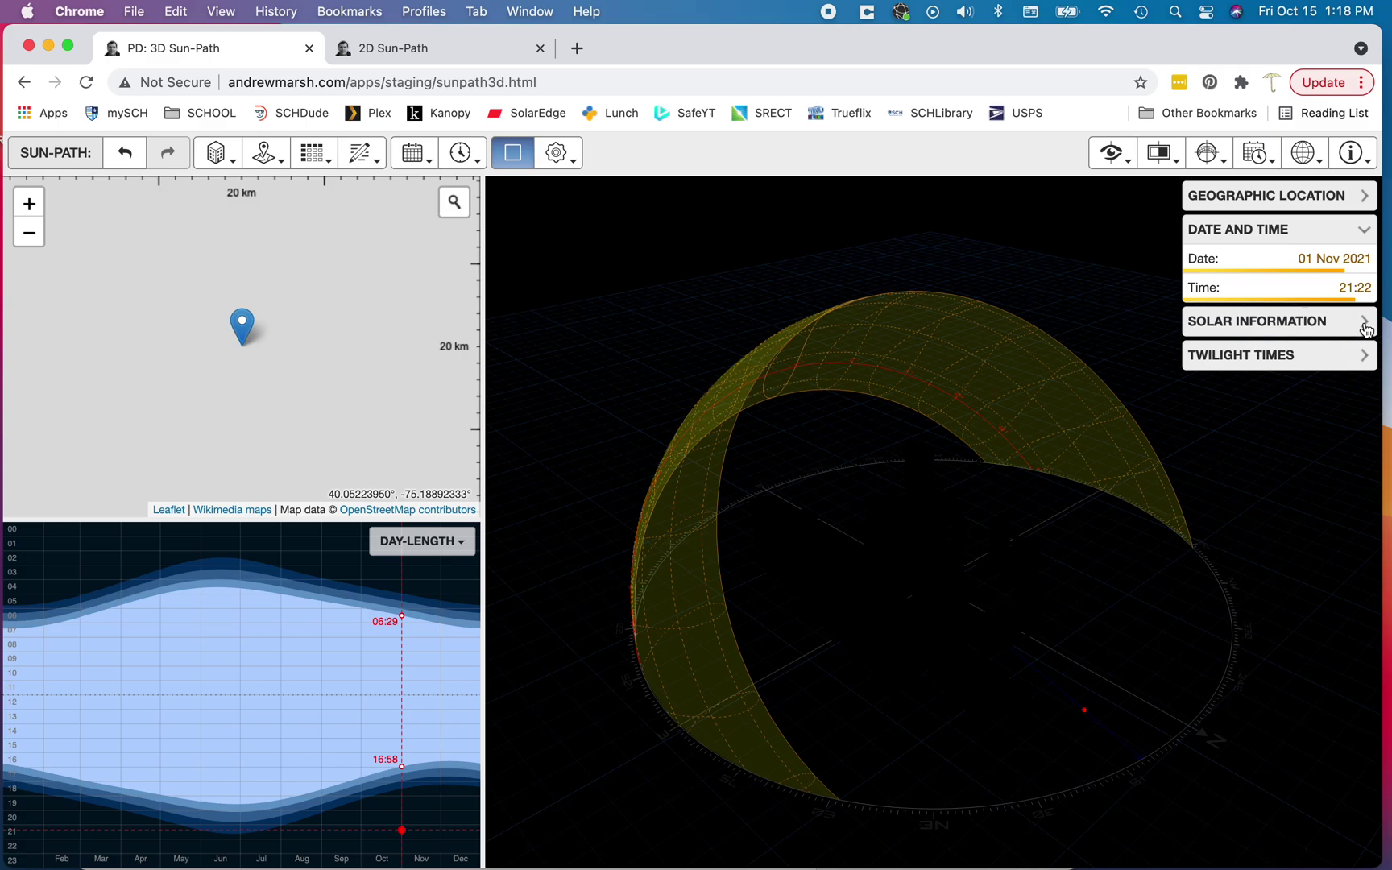
{"action": "left_click", "coordinate": [1364, 322]}
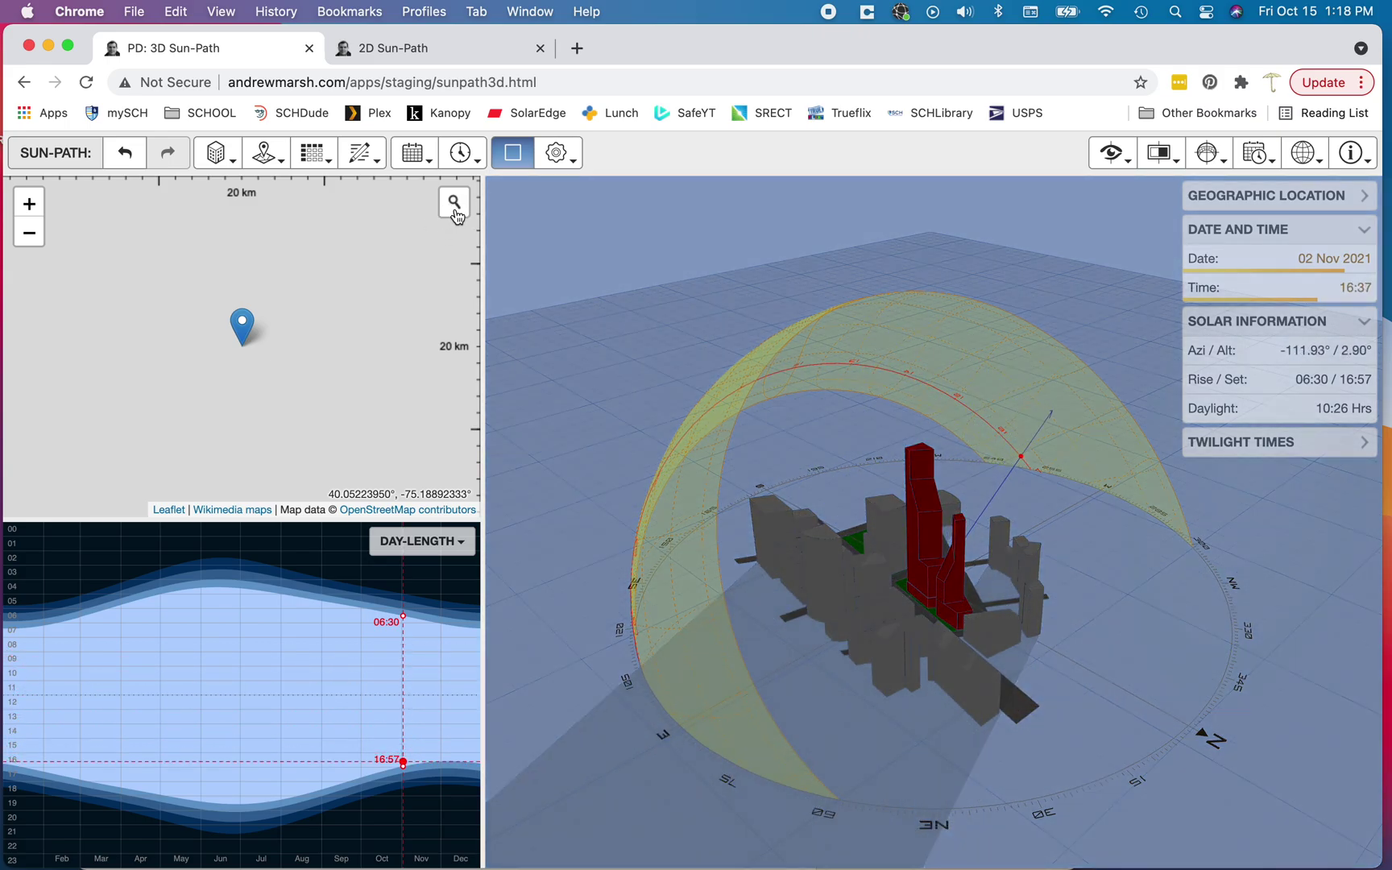
Step: Search the map for 'iceland' and set the site to Akureyri, Iceland (65.68°, -18.11°)
{"action": "left_click", "coordinate": [454, 203]}
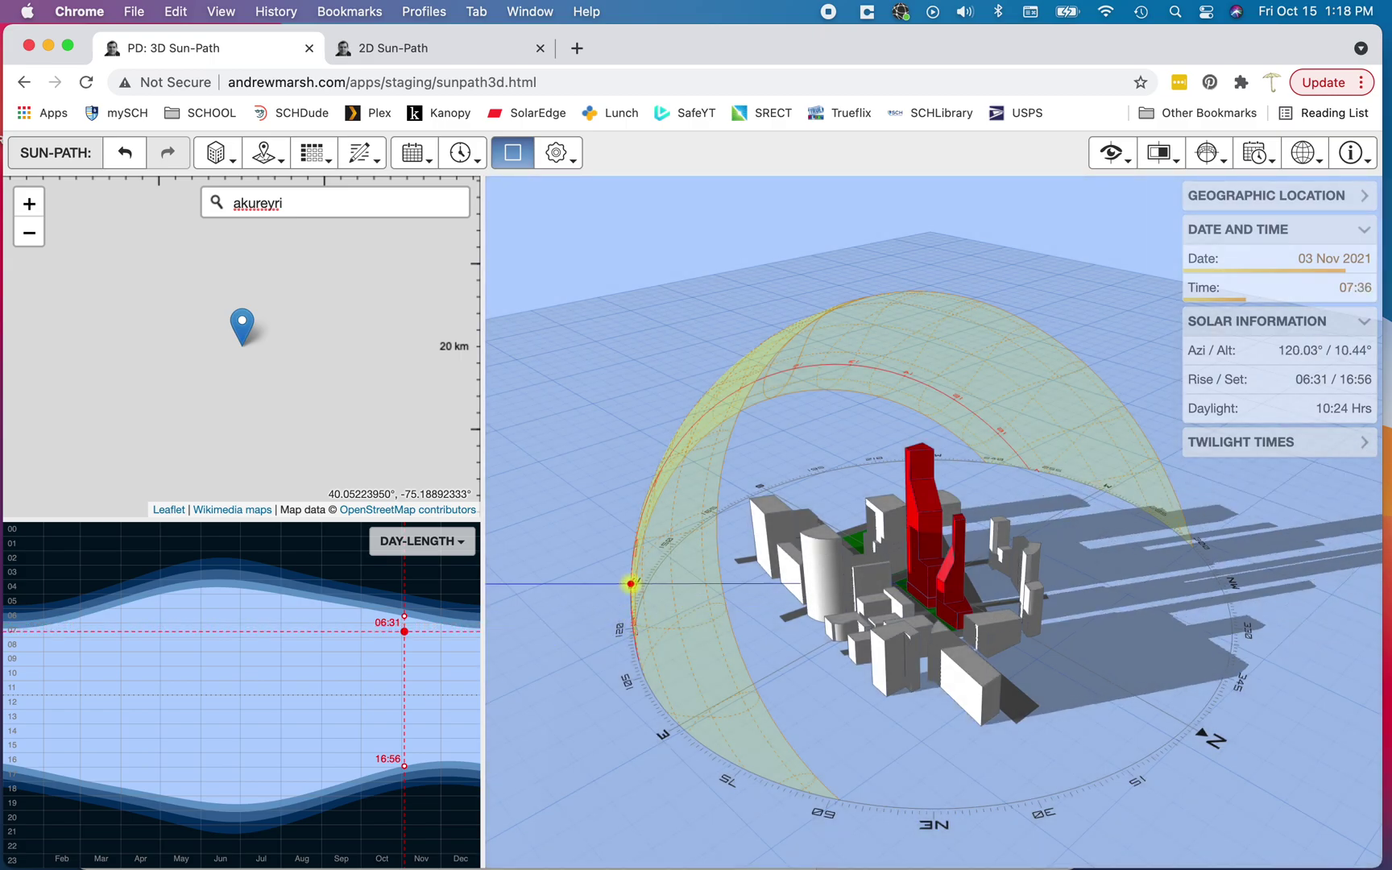
{"action": "type", "text": "iceland"}
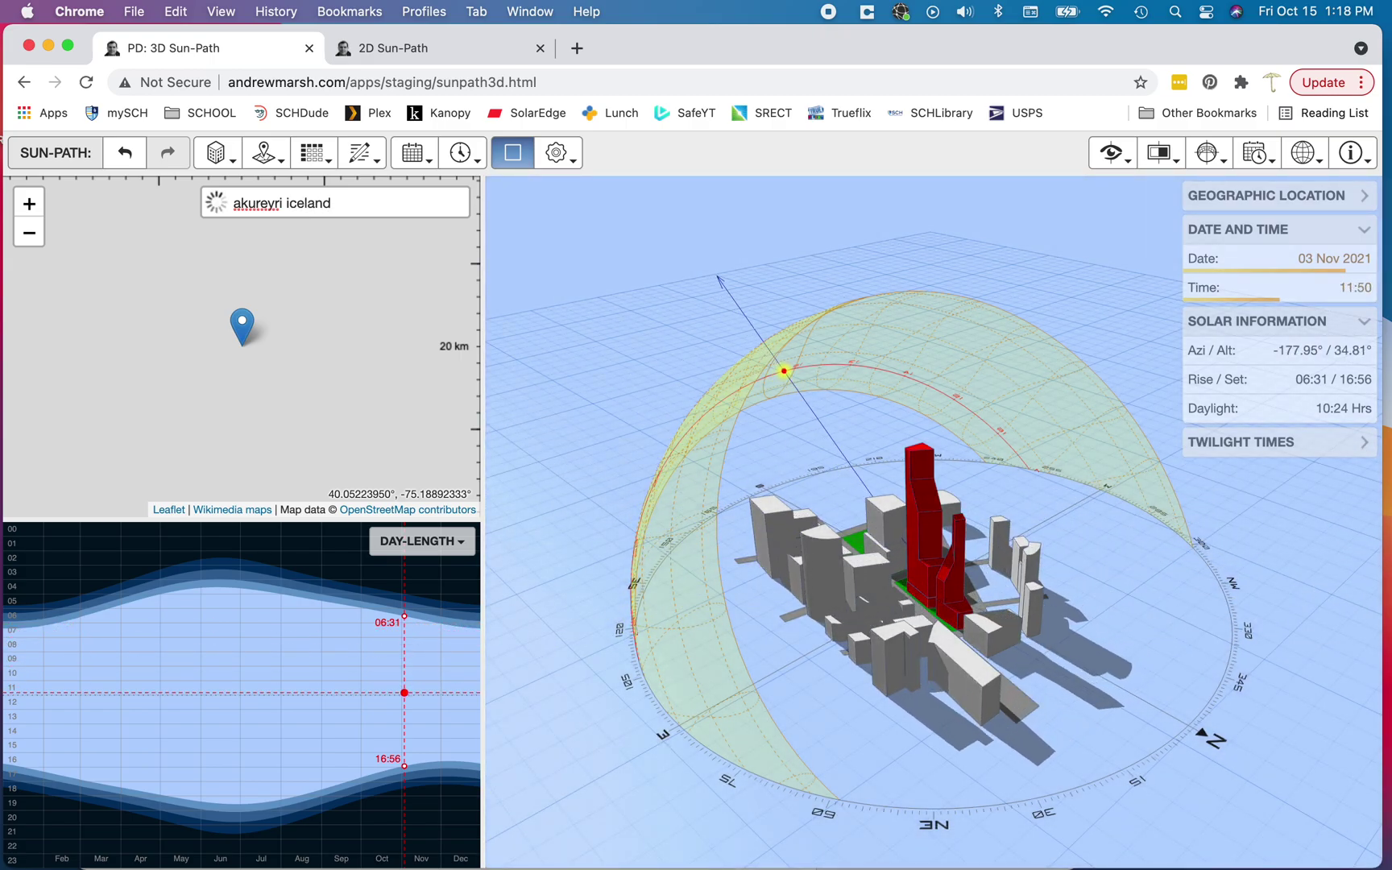
{"action": "left_click", "coordinate": [318, 278]}
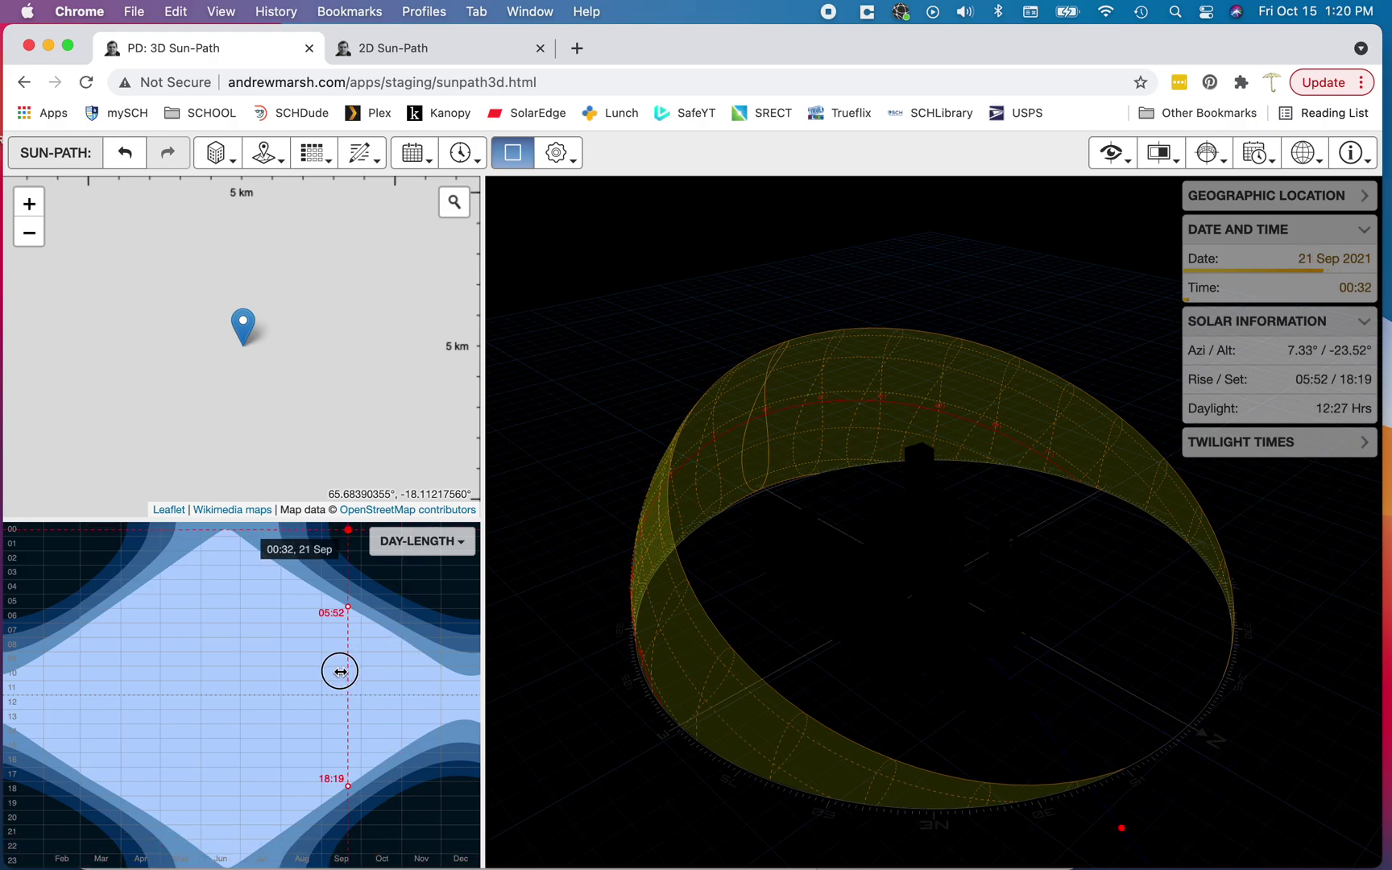
Step: Drag the date on the day-length chart to 26 Jun in the early morning
{"action": "left_click_drag", "start_coordinate": [329, 672], "coordinate": [239, 683]}
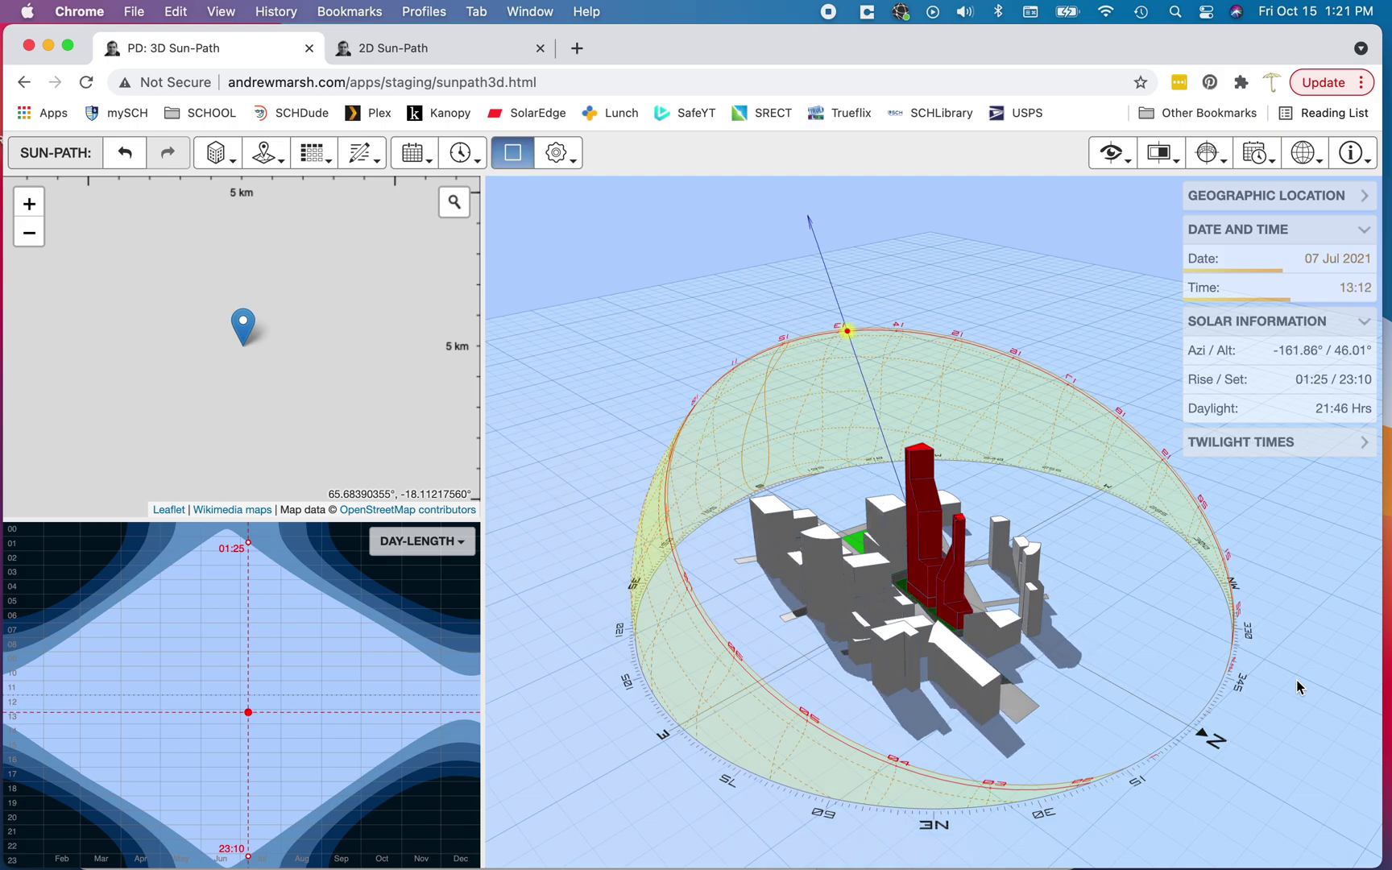
Step: Search the map for 'north pole' and place the site at 90° N
{"action": "left_click", "coordinate": [455, 202]}
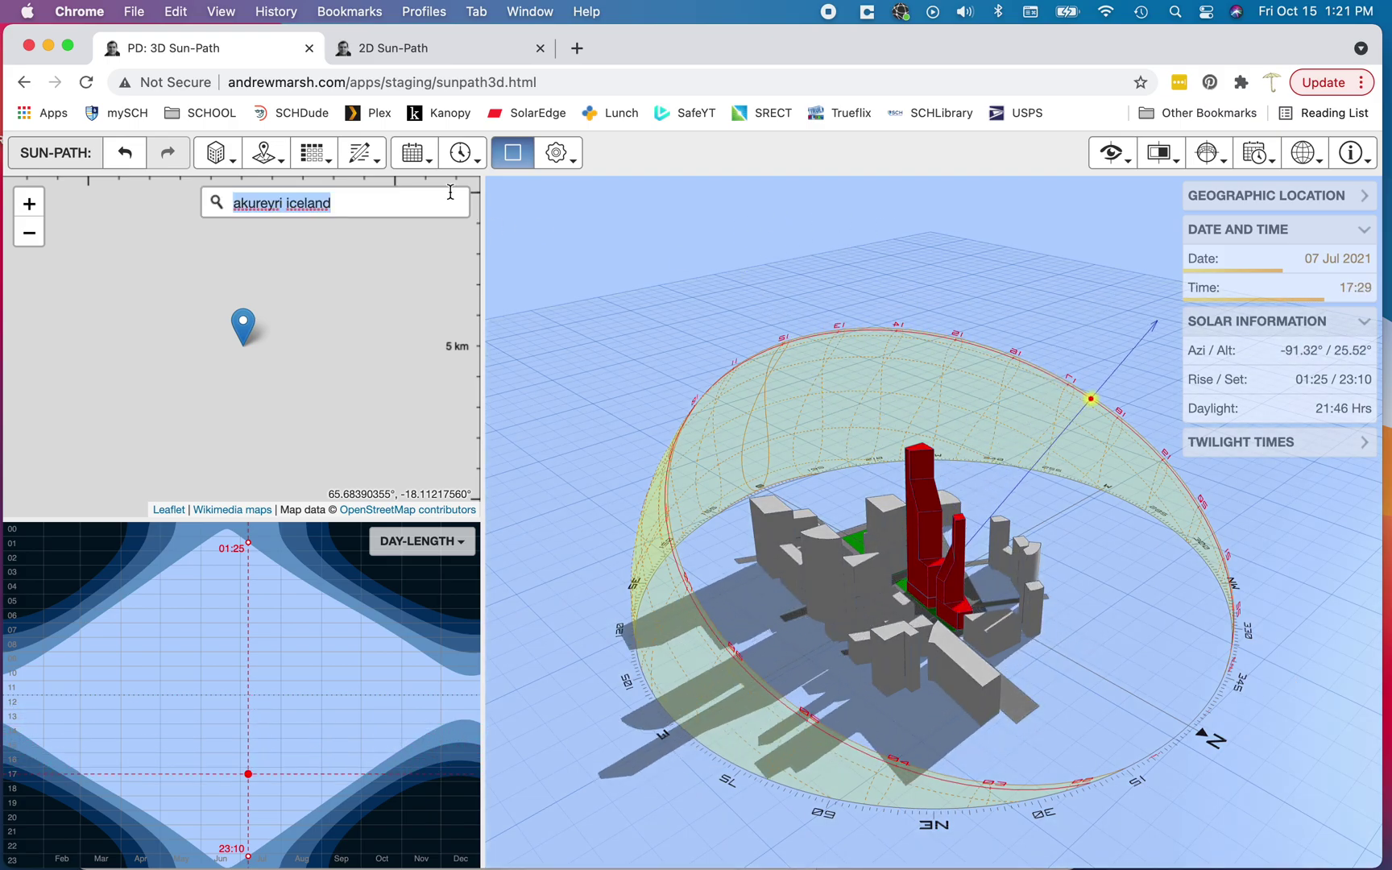
{"action": "type", "text": "north pole"}
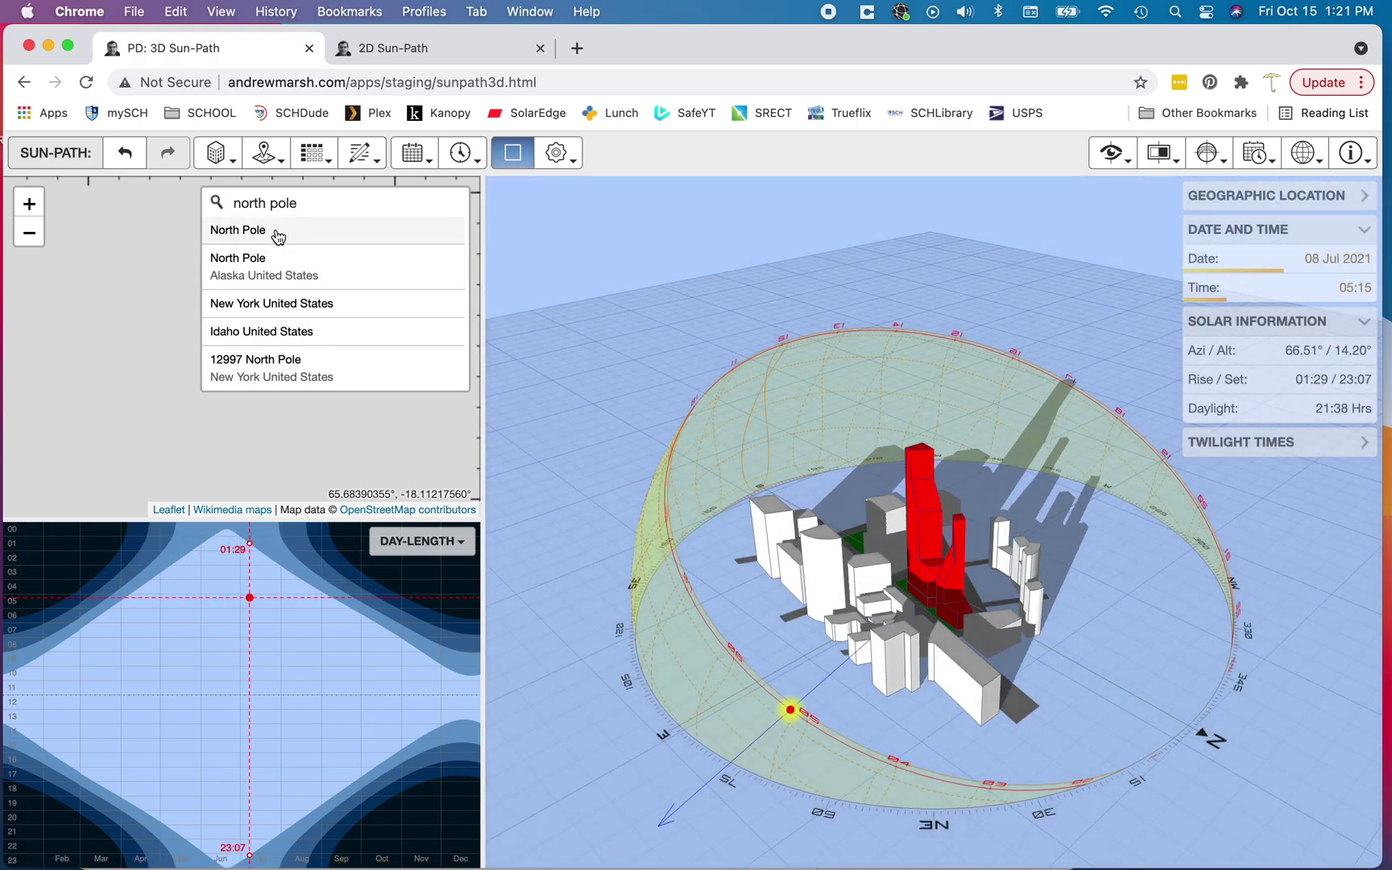
{"action": "left_click", "coordinate": [278, 233]}
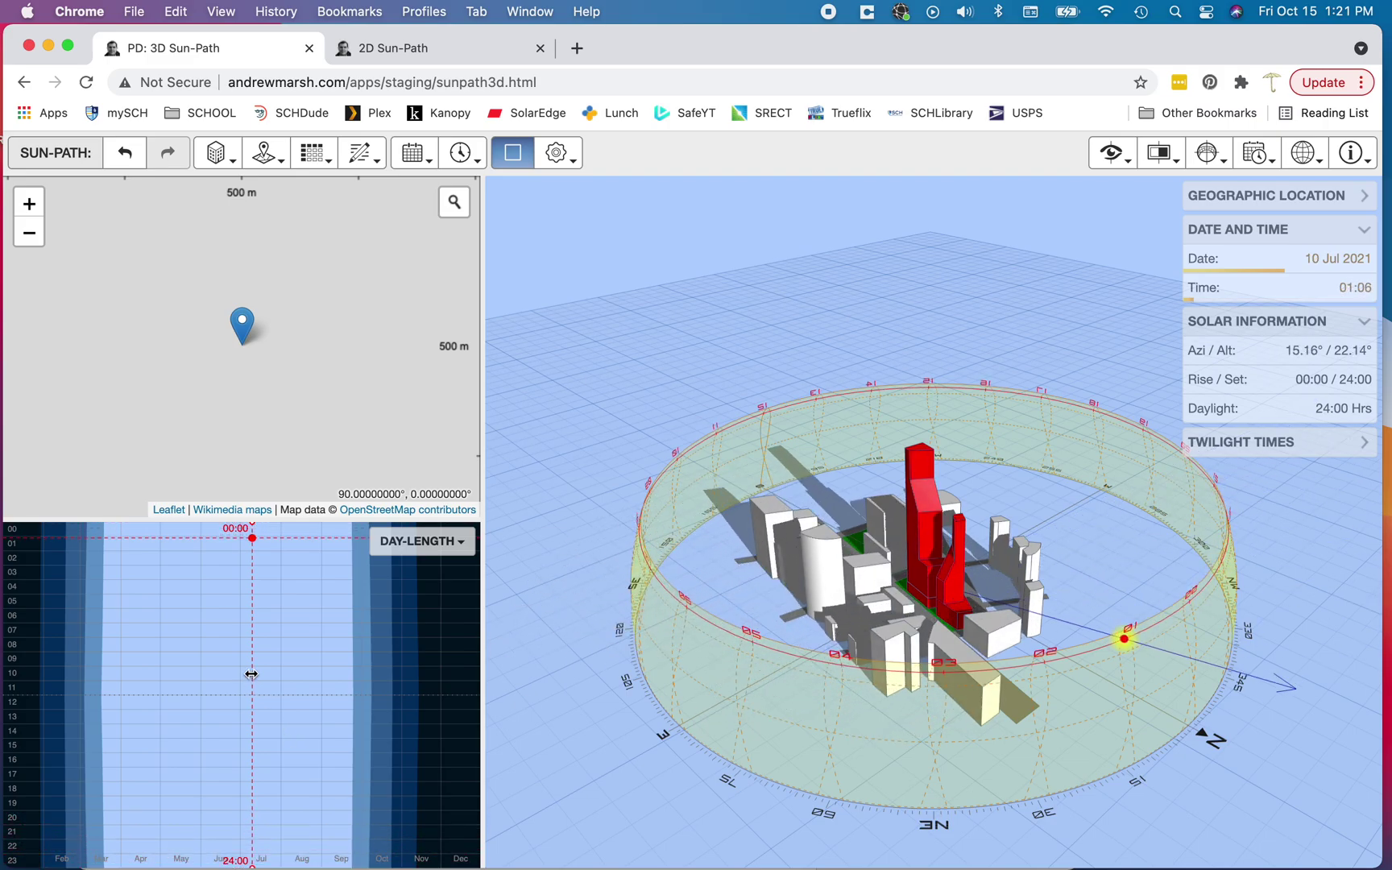
Step: Move the North Pole date through August, October and December to 29 May, reaching 24:00 hours of daylight
{"action": "left_click_drag", "start_coordinate": [256, 676], "coordinate": [434, 678]}
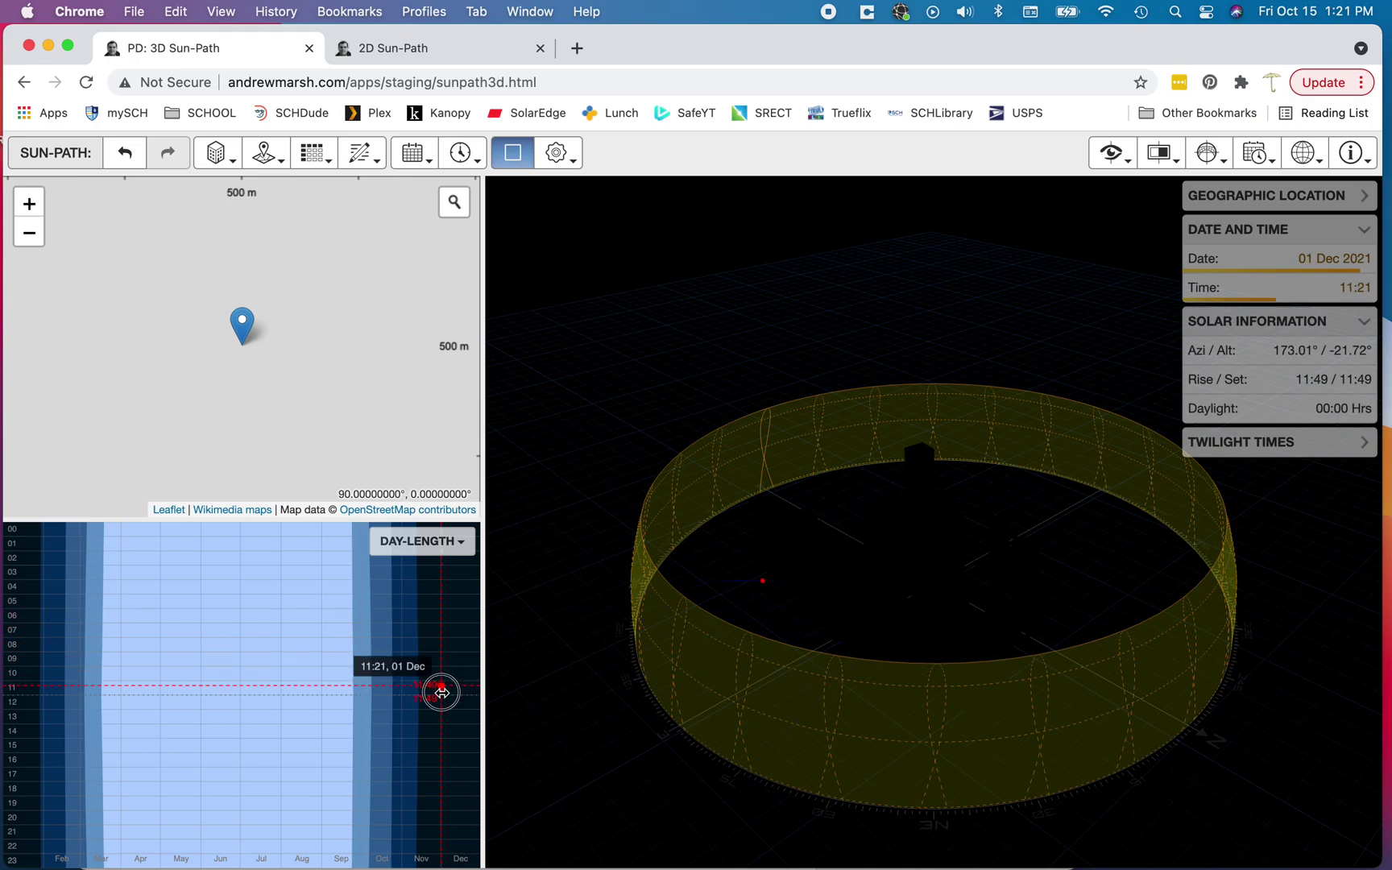
{"action": "left_click_drag", "start_coordinate": [442, 693], "coordinate": [362, 691]}
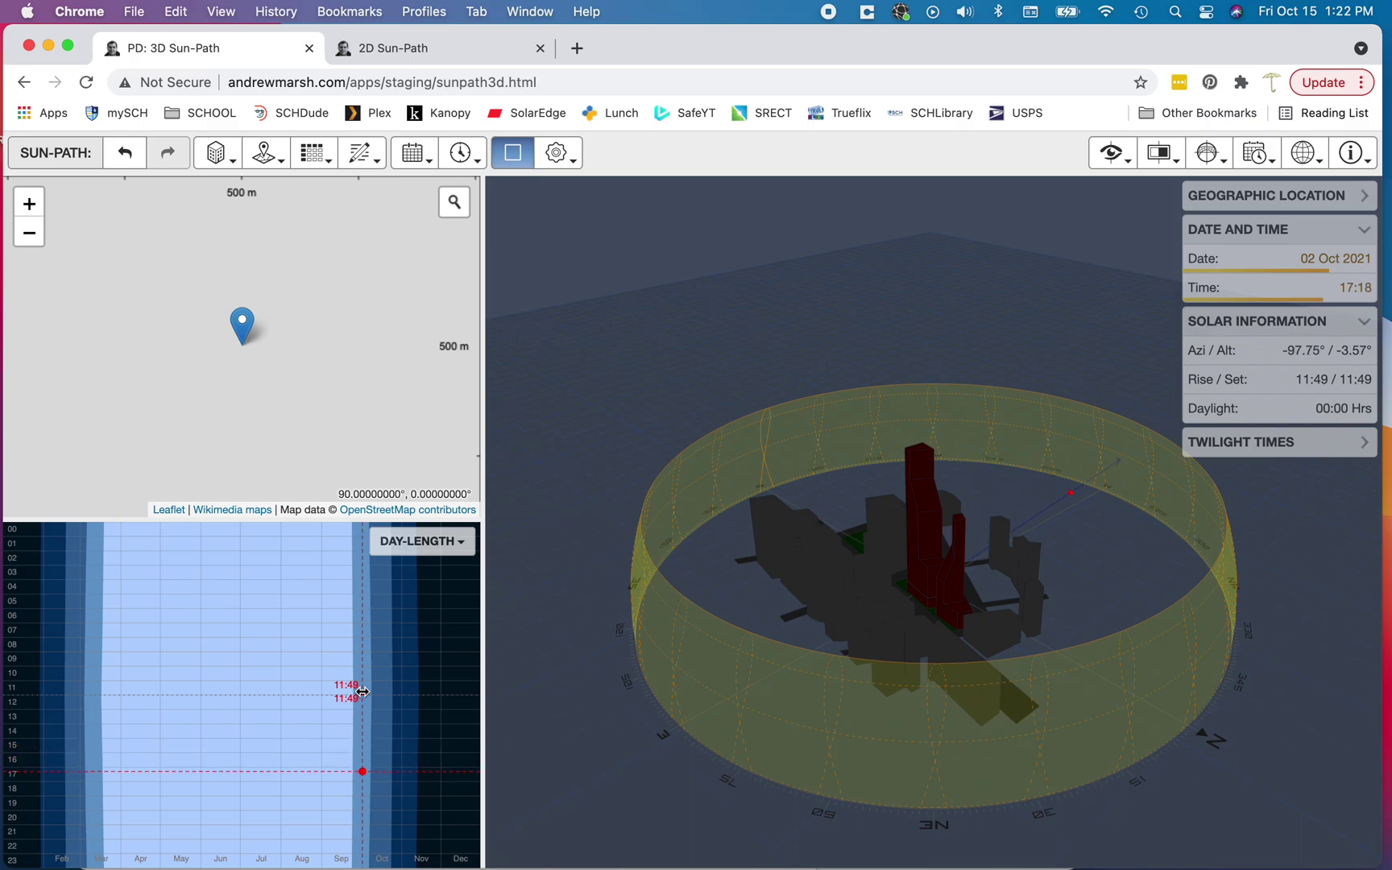
{"action": "left_click_drag", "start_coordinate": [364, 675], "coordinate": [198, 670]}
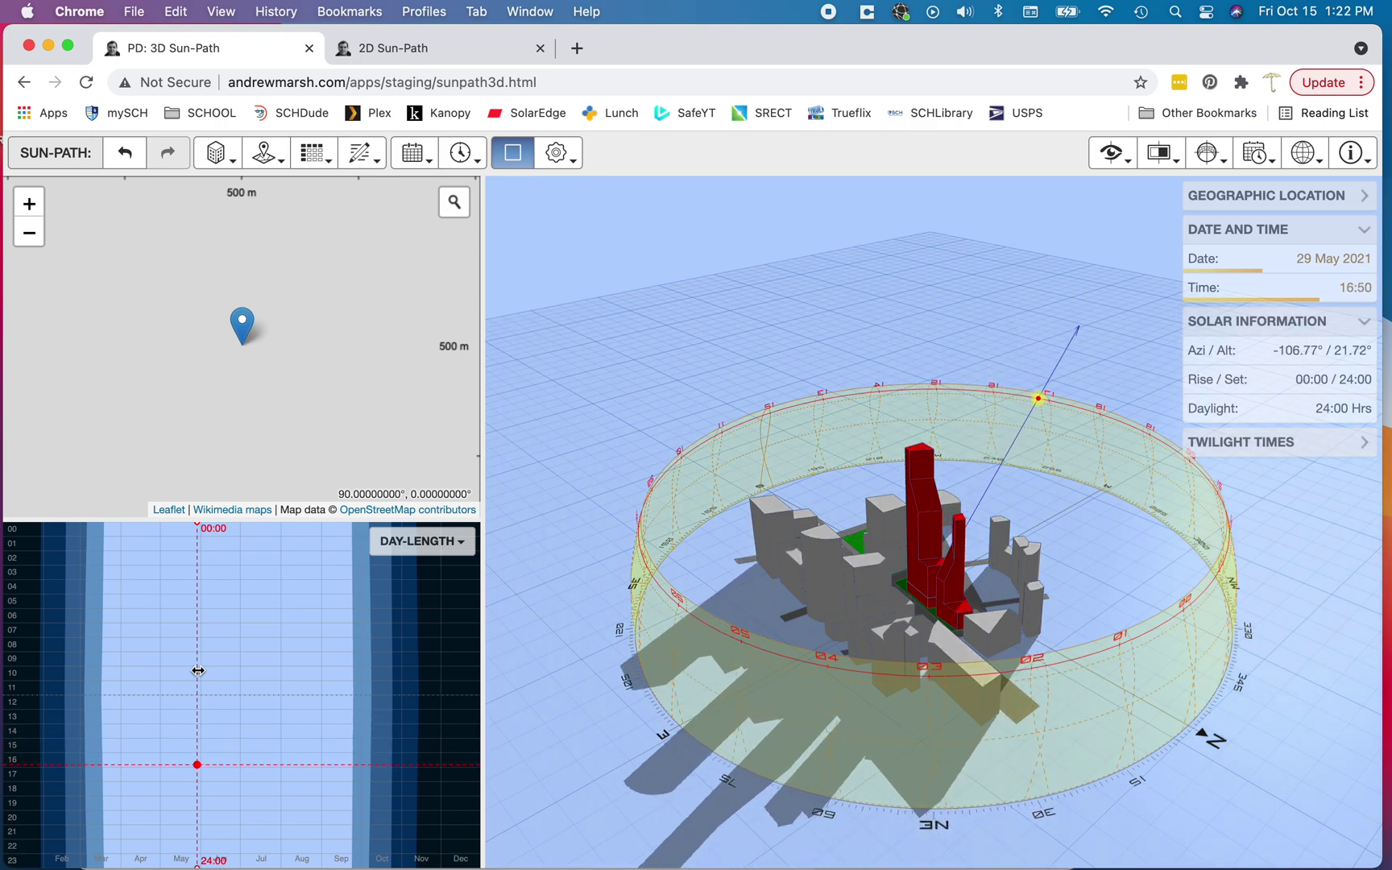
Step: Search '19119' to relocate to Philadelphia and set the date to 24 Jun (sunrise 04:33, sunset 19:34)
{"action": "left_click", "coordinate": [454, 203]}
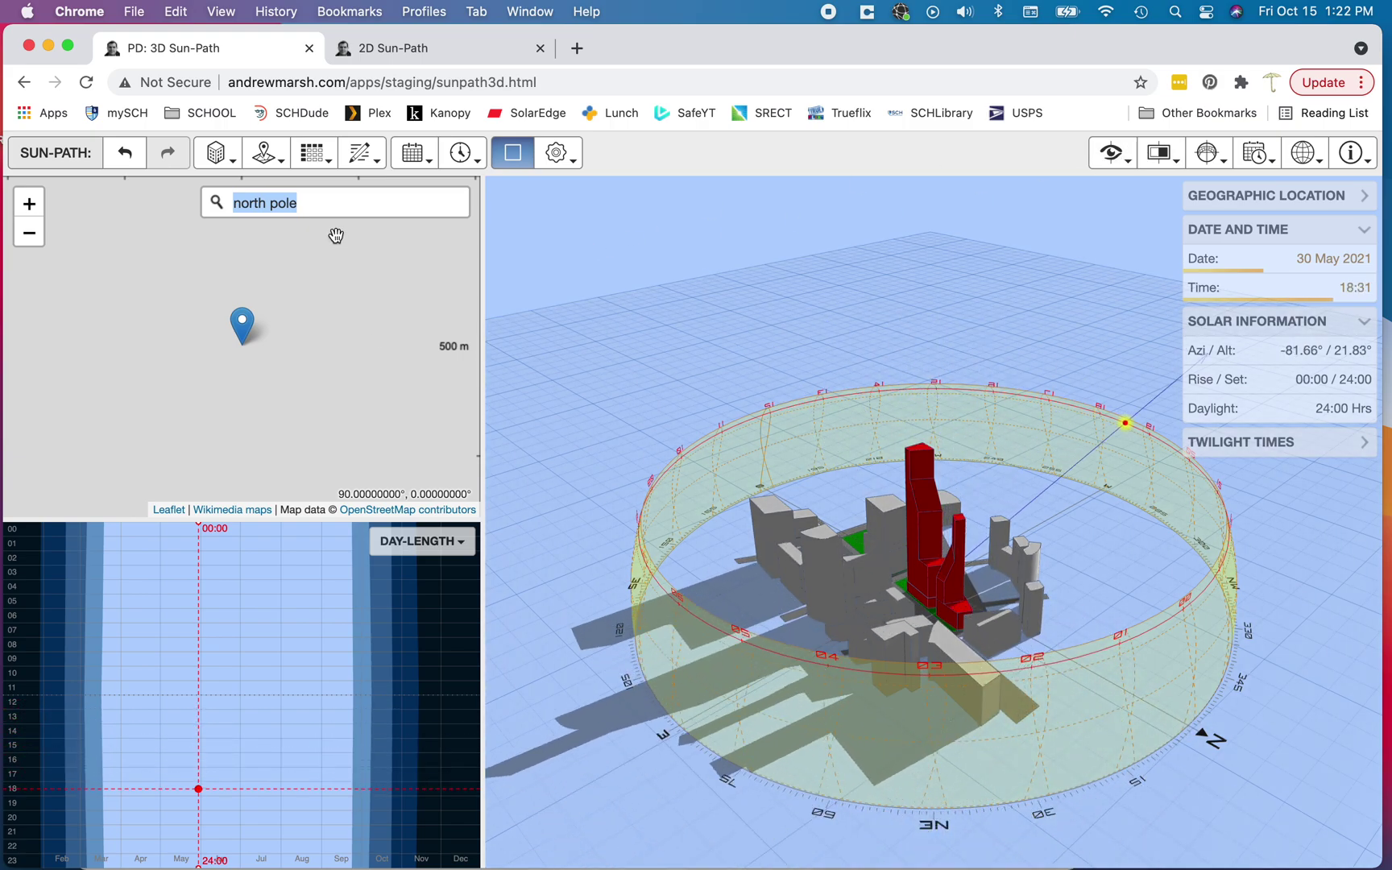
{"action": "type", "text": "19119"}
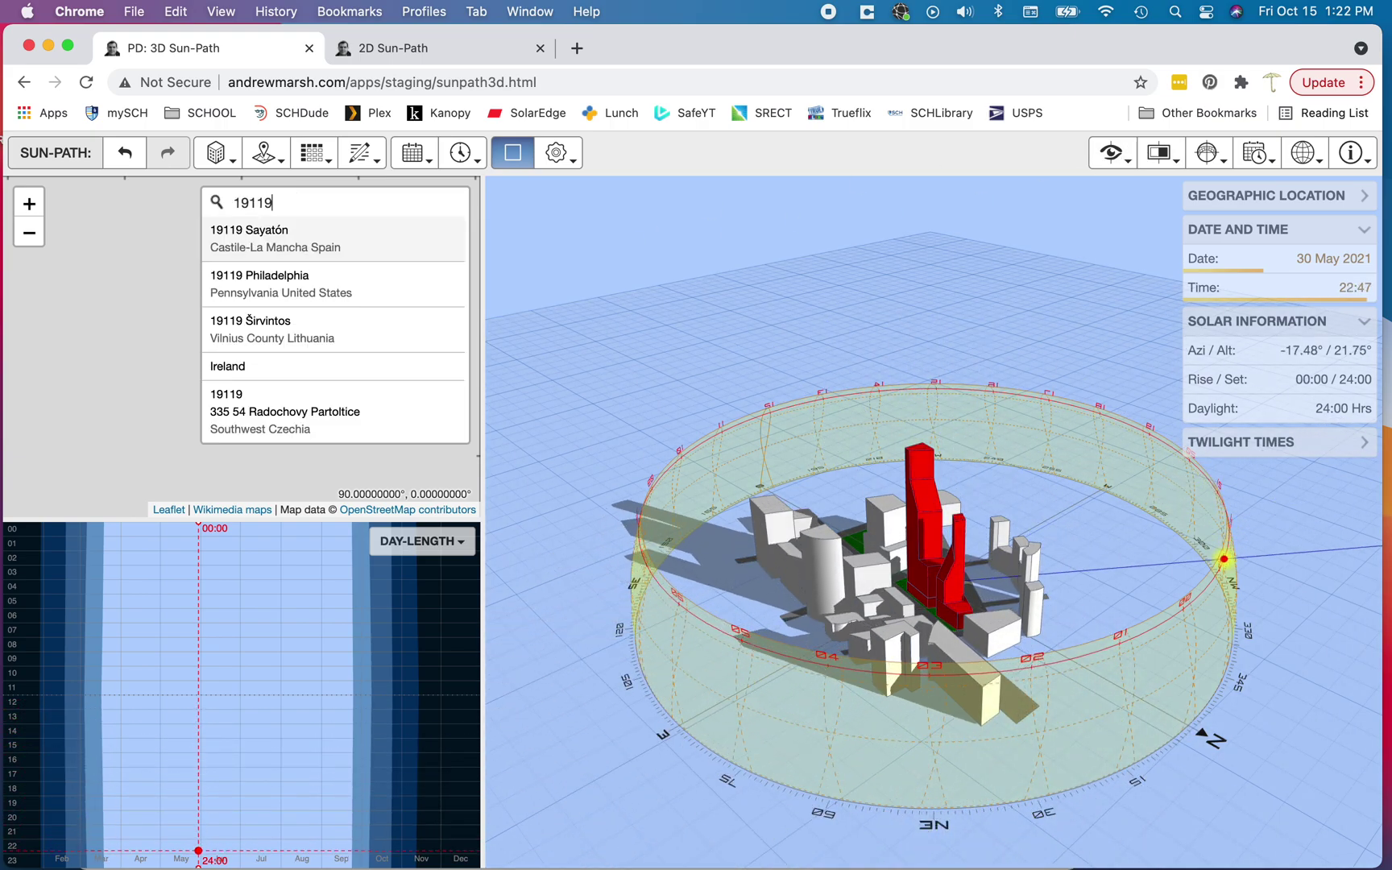
{"action": "left_click", "coordinate": [274, 283]}
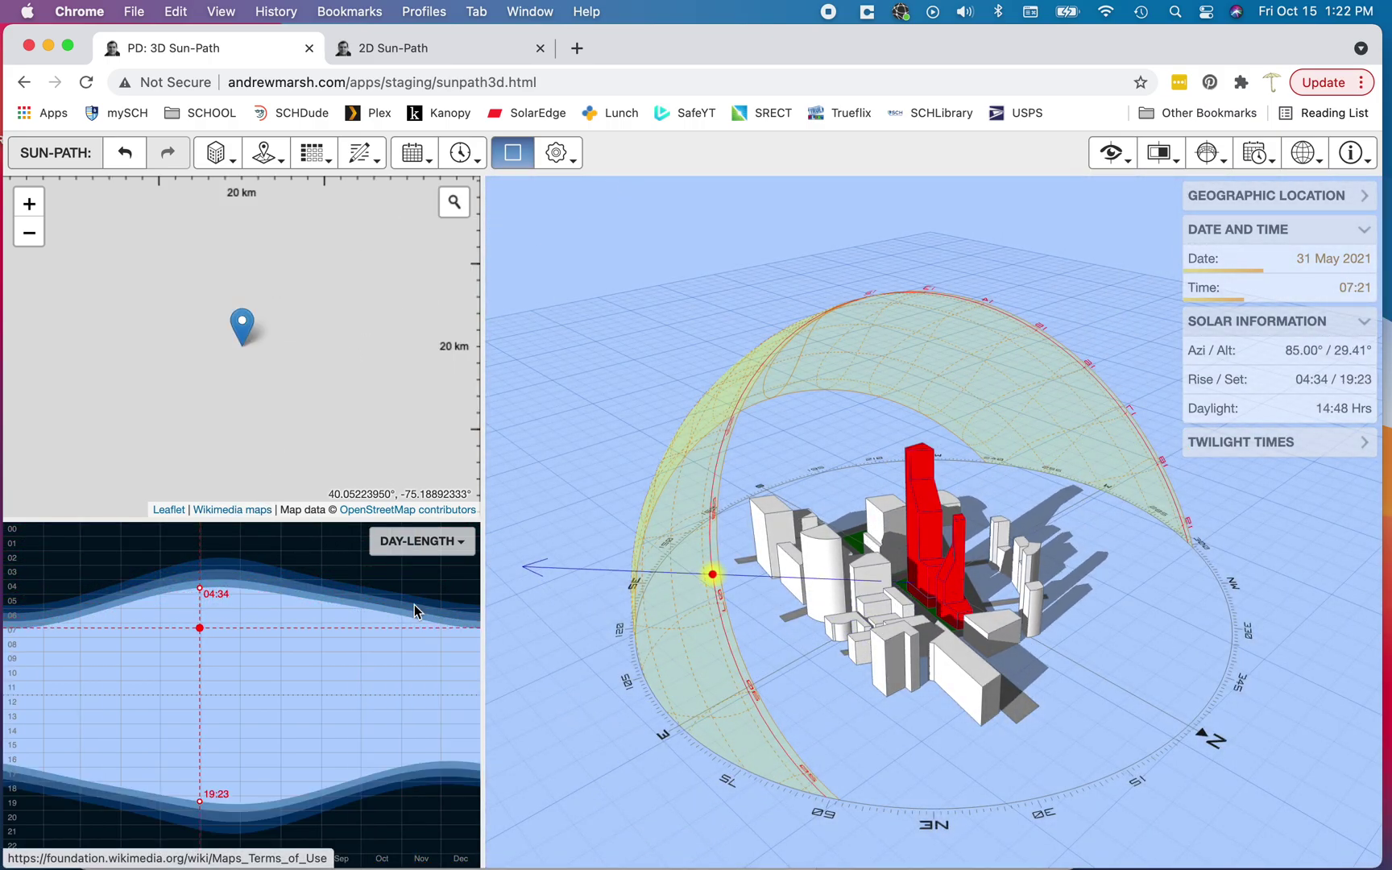
{"action": "left_click_drag", "start_coordinate": [200, 604], "coordinate": [229, 603]}
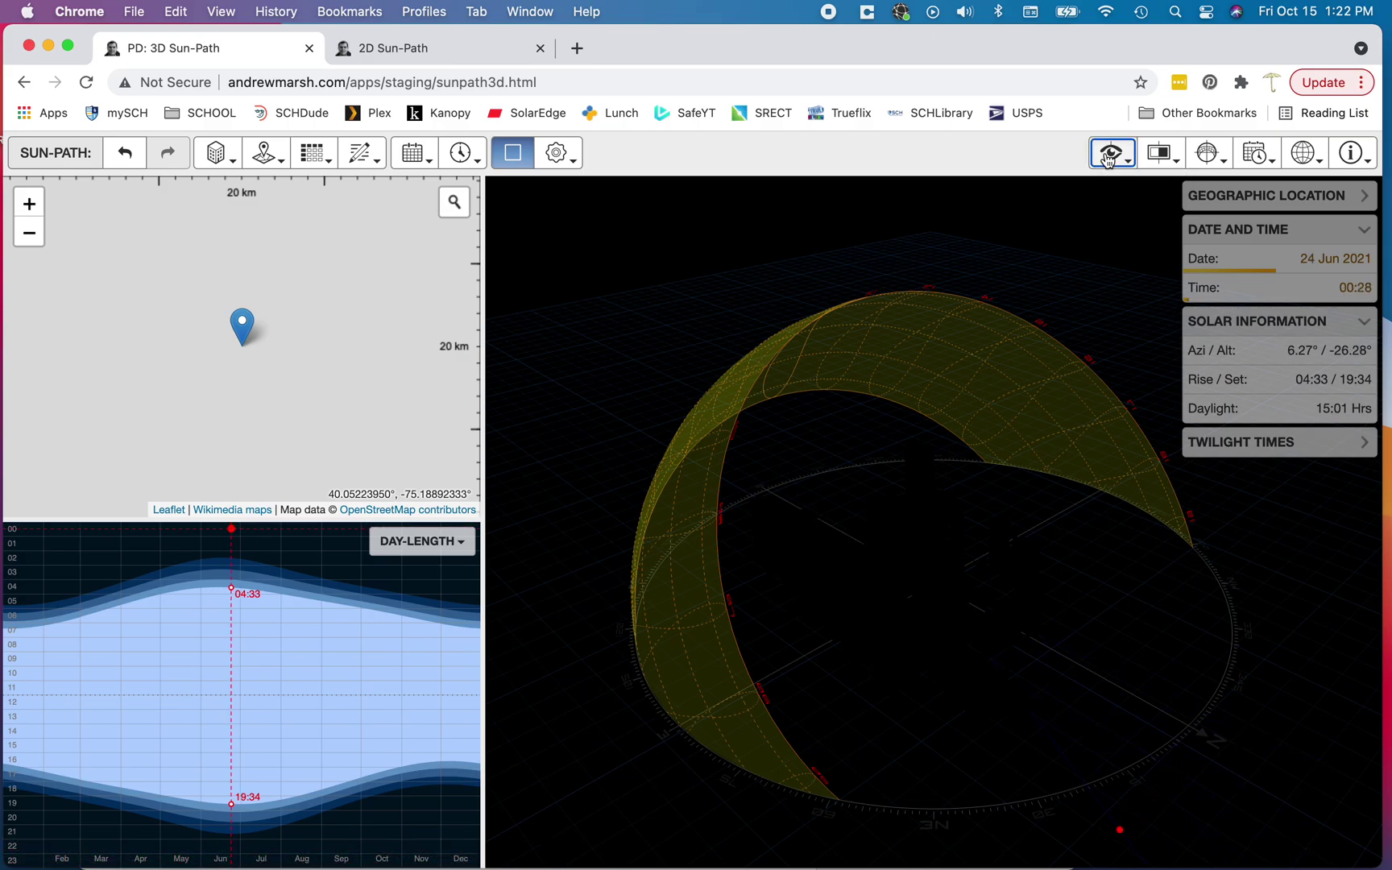
Step: Cycle through the 45° angled, plan, side elevation and sun-position projections, ending in plan view
{"action": "left_click", "coordinate": [1109, 158]}
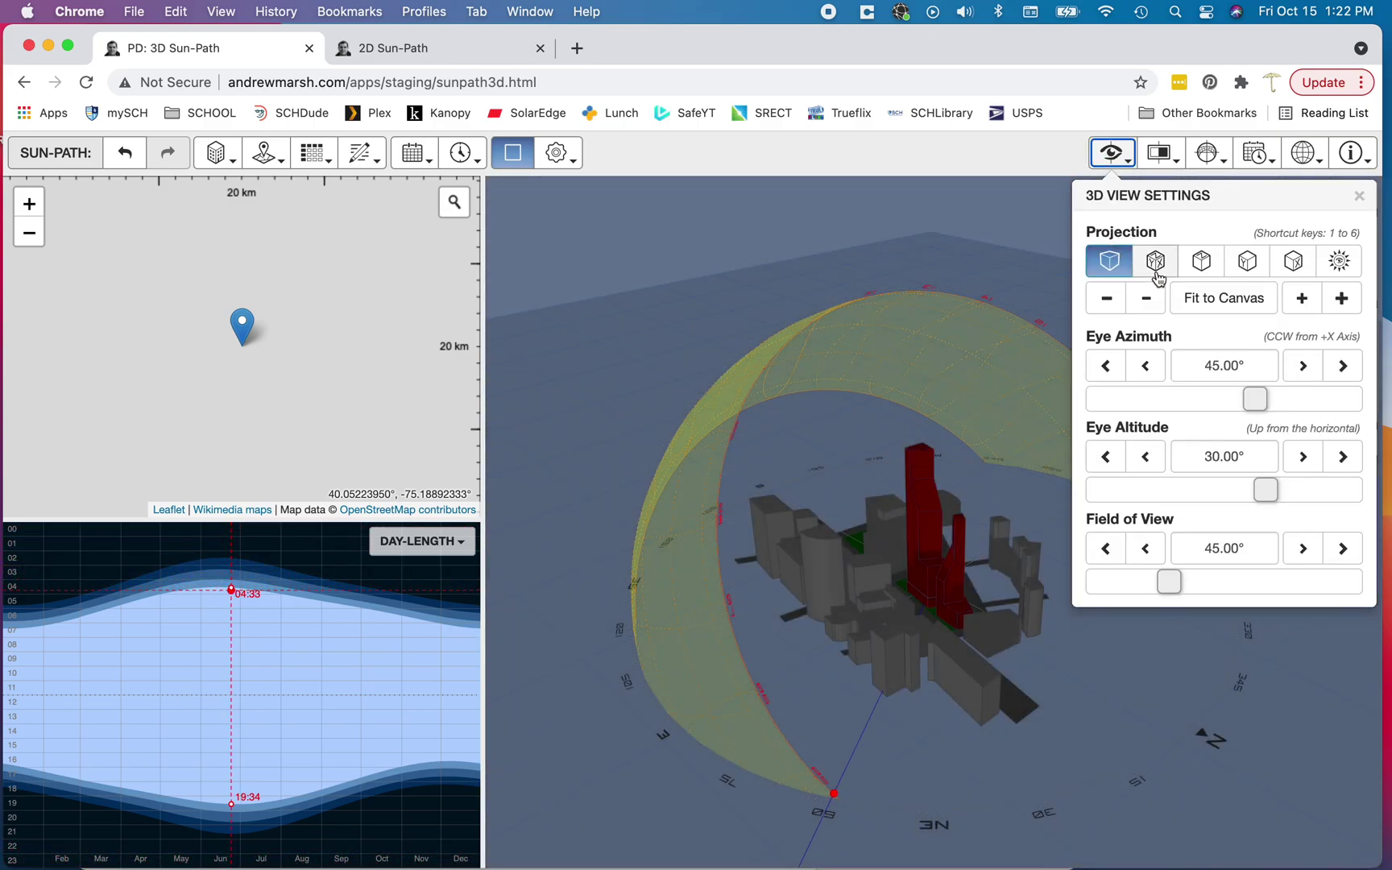
{"action": "left_click", "coordinate": [1156, 266]}
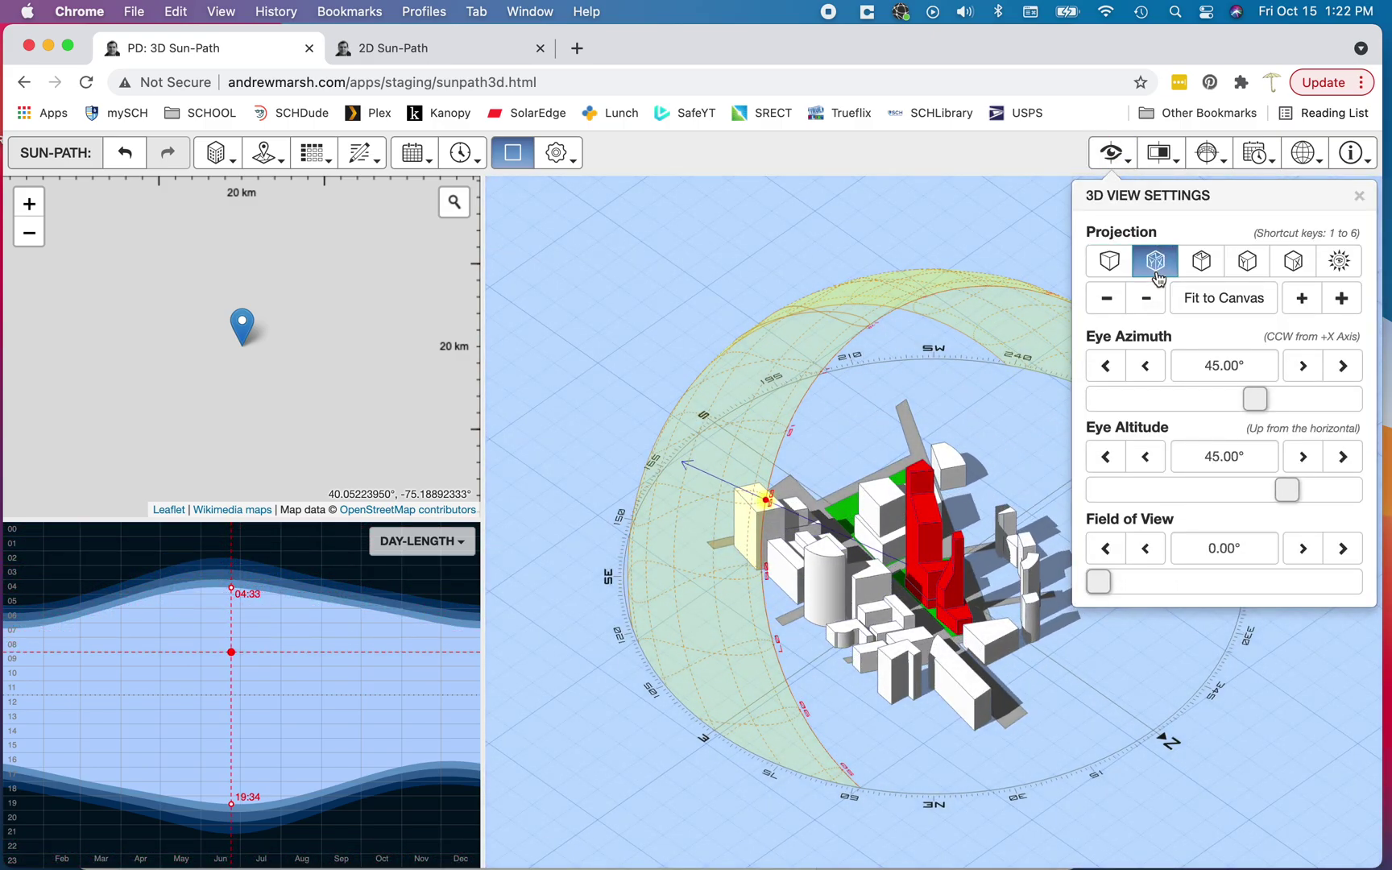
{"action": "left_click", "coordinate": [1200, 261]}
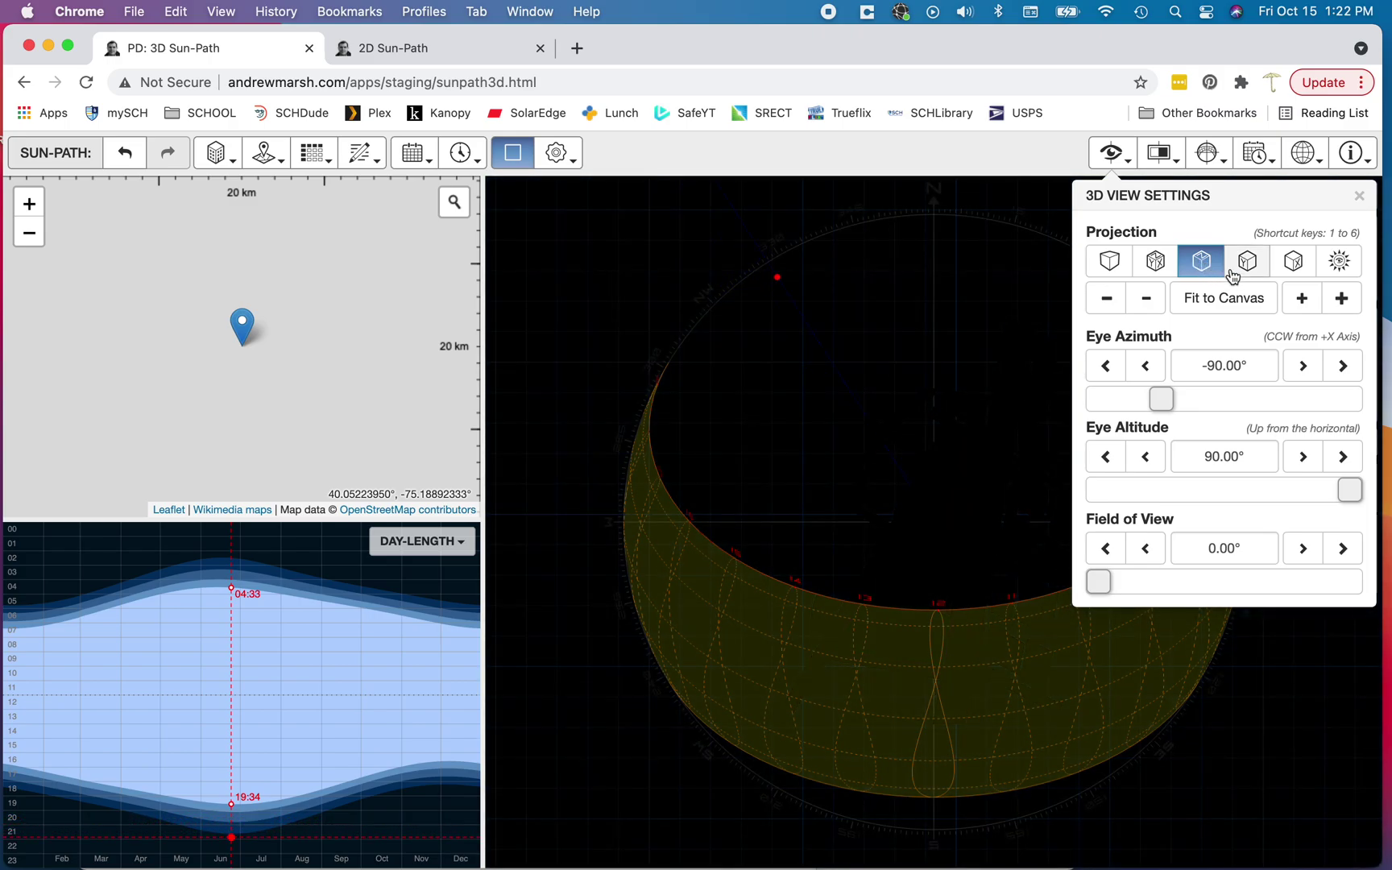
{"action": "left_click", "coordinate": [1247, 261]}
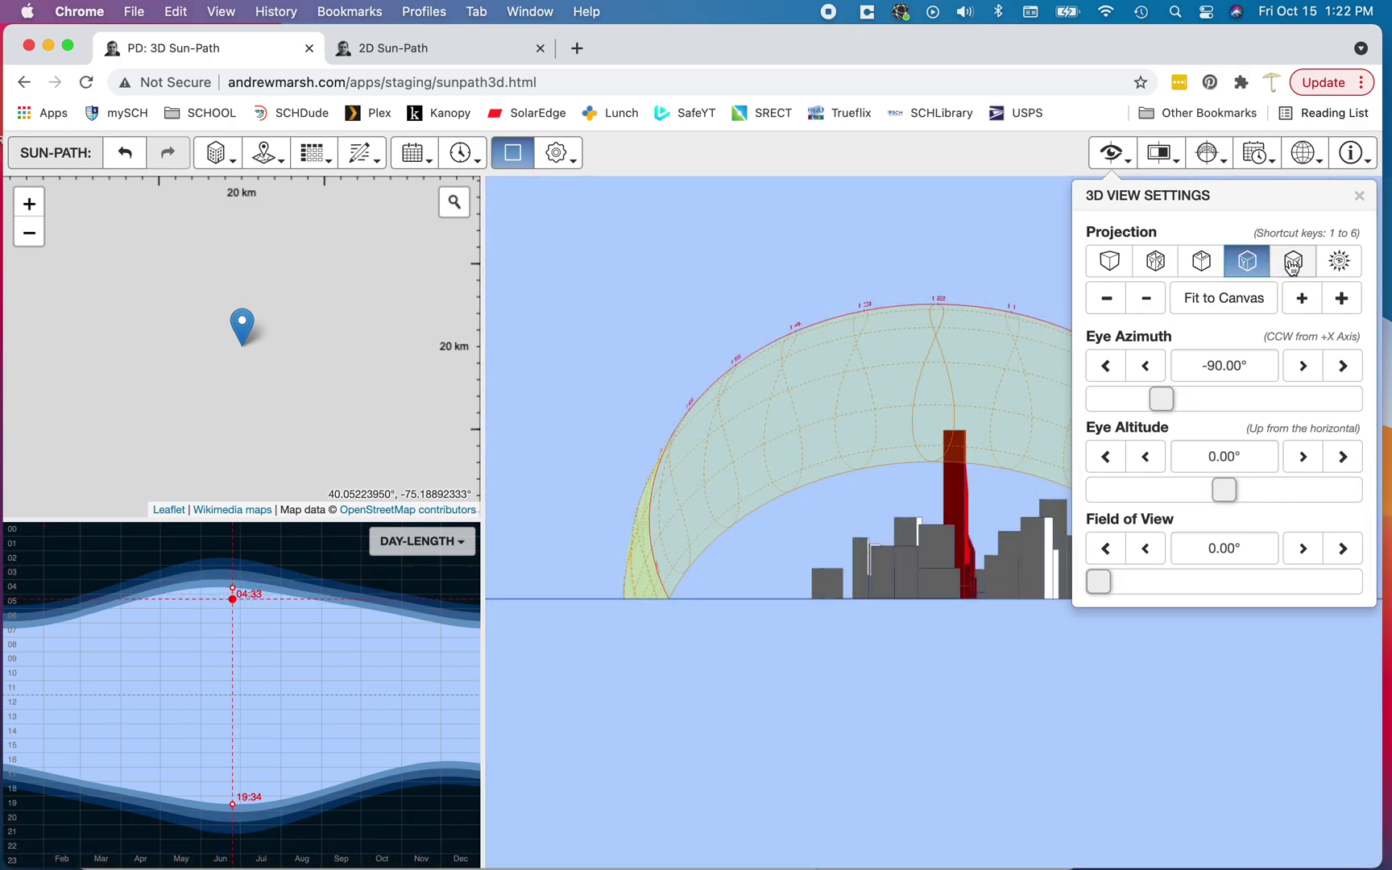
{"action": "left_click", "coordinate": [1292, 262]}
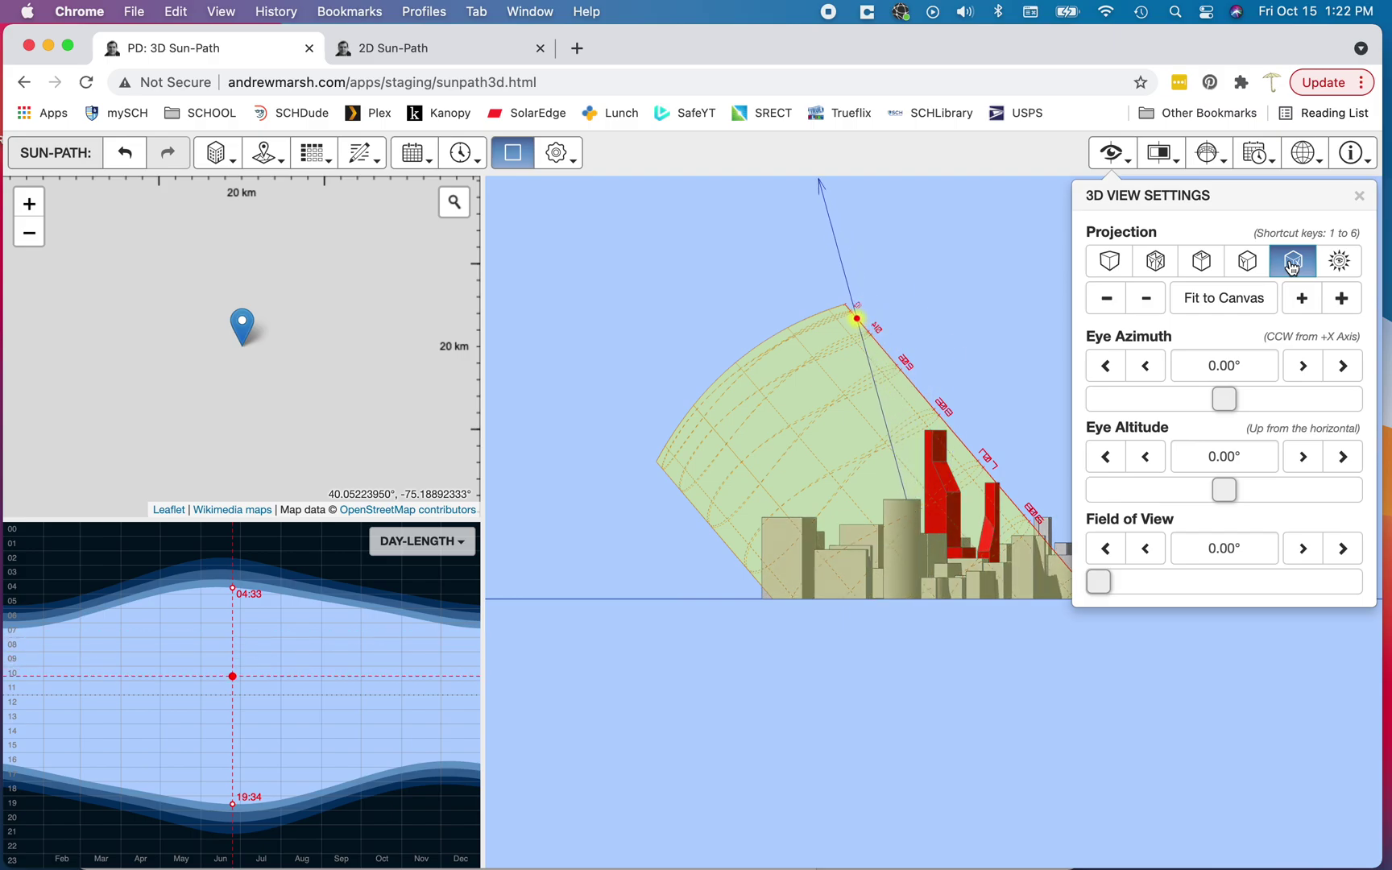
{"action": "left_click", "coordinate": [1336, 263]}
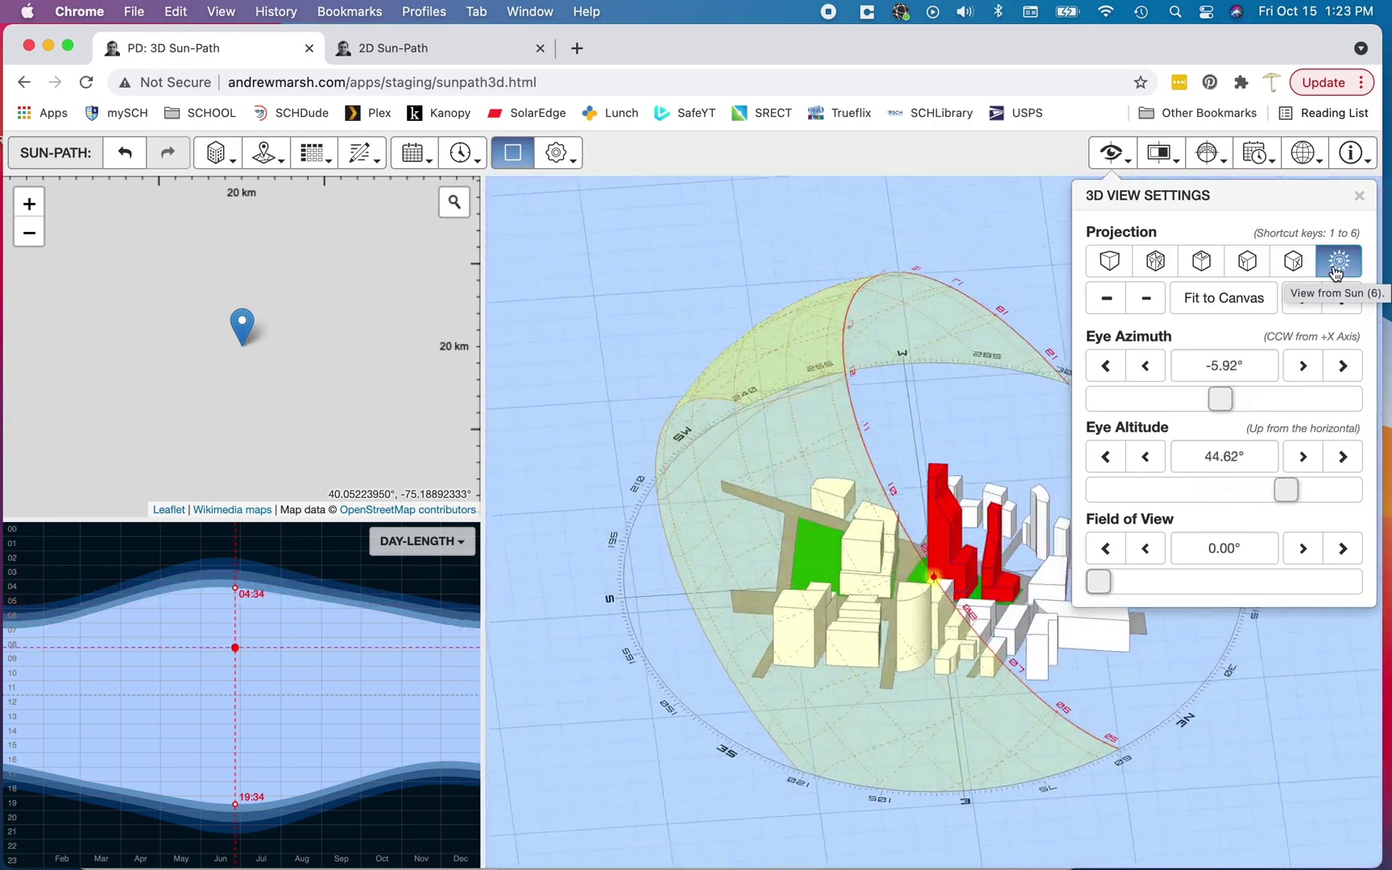
{"action": "left_click", "coordinate": [1291, 262]}
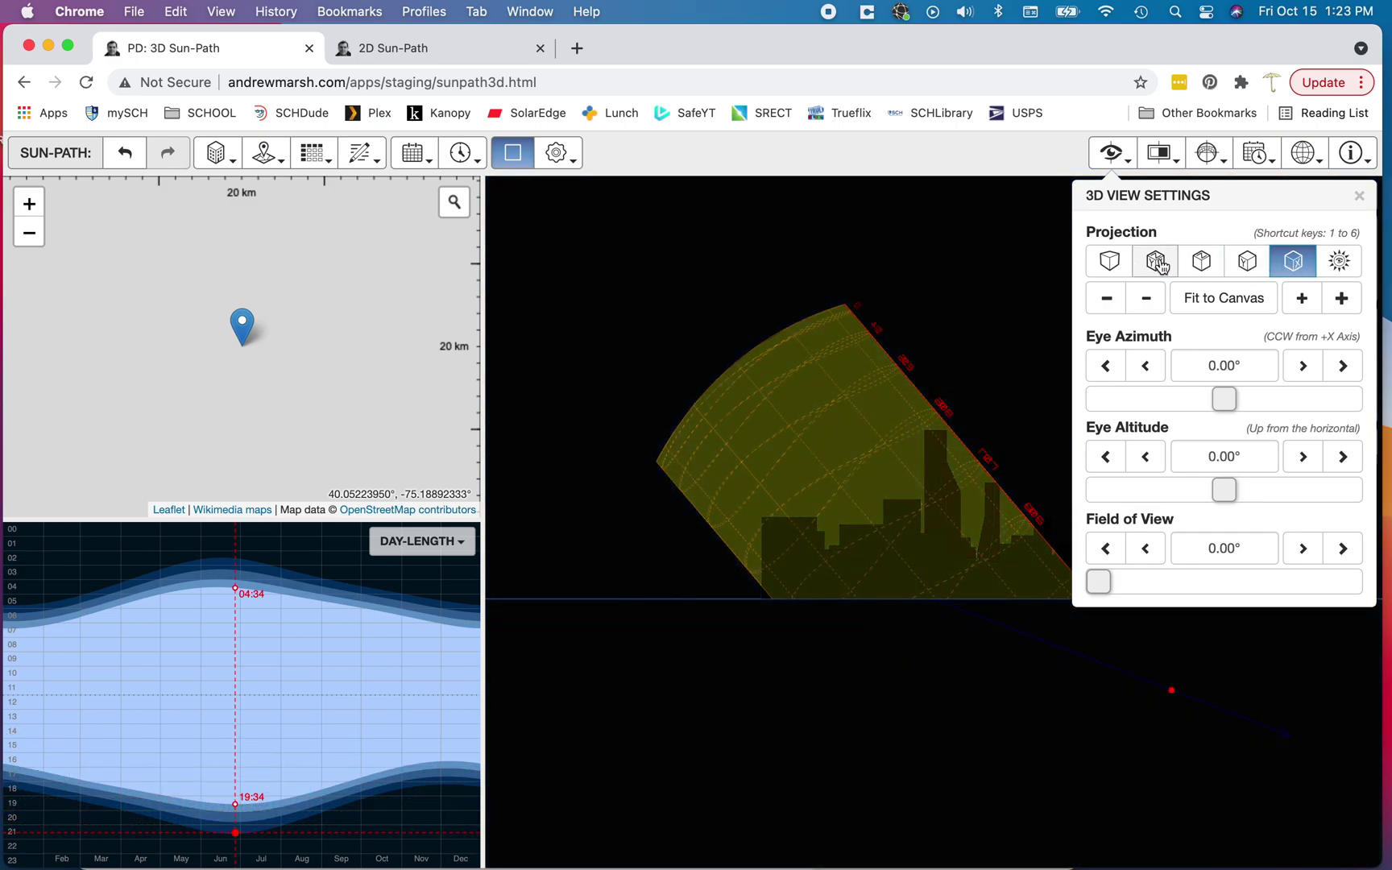
{"action": "left_click", "coordinate": [1155, 263]}
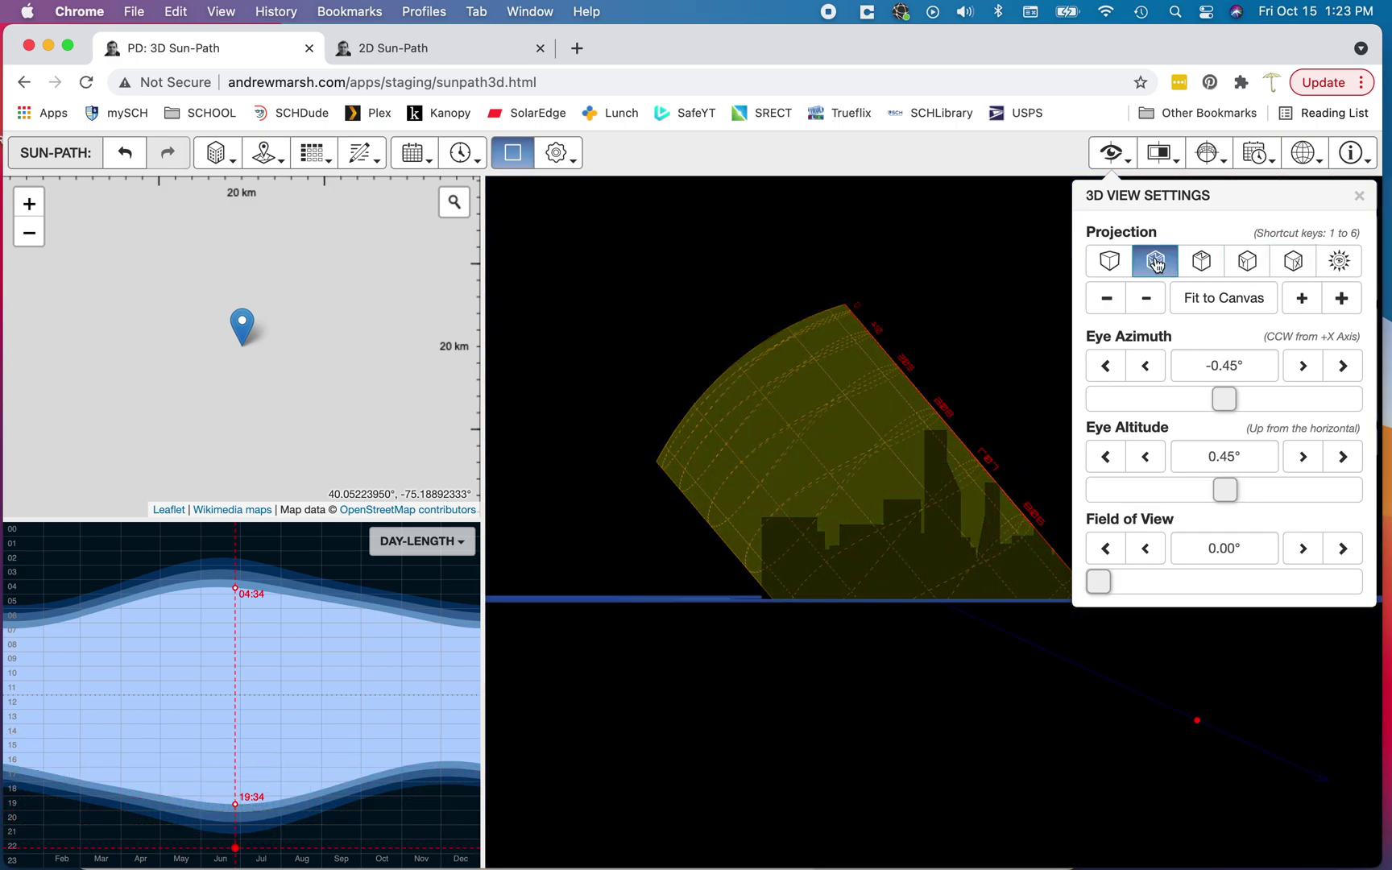
{"action": "left_click", "coordinate": [1201, 263]}
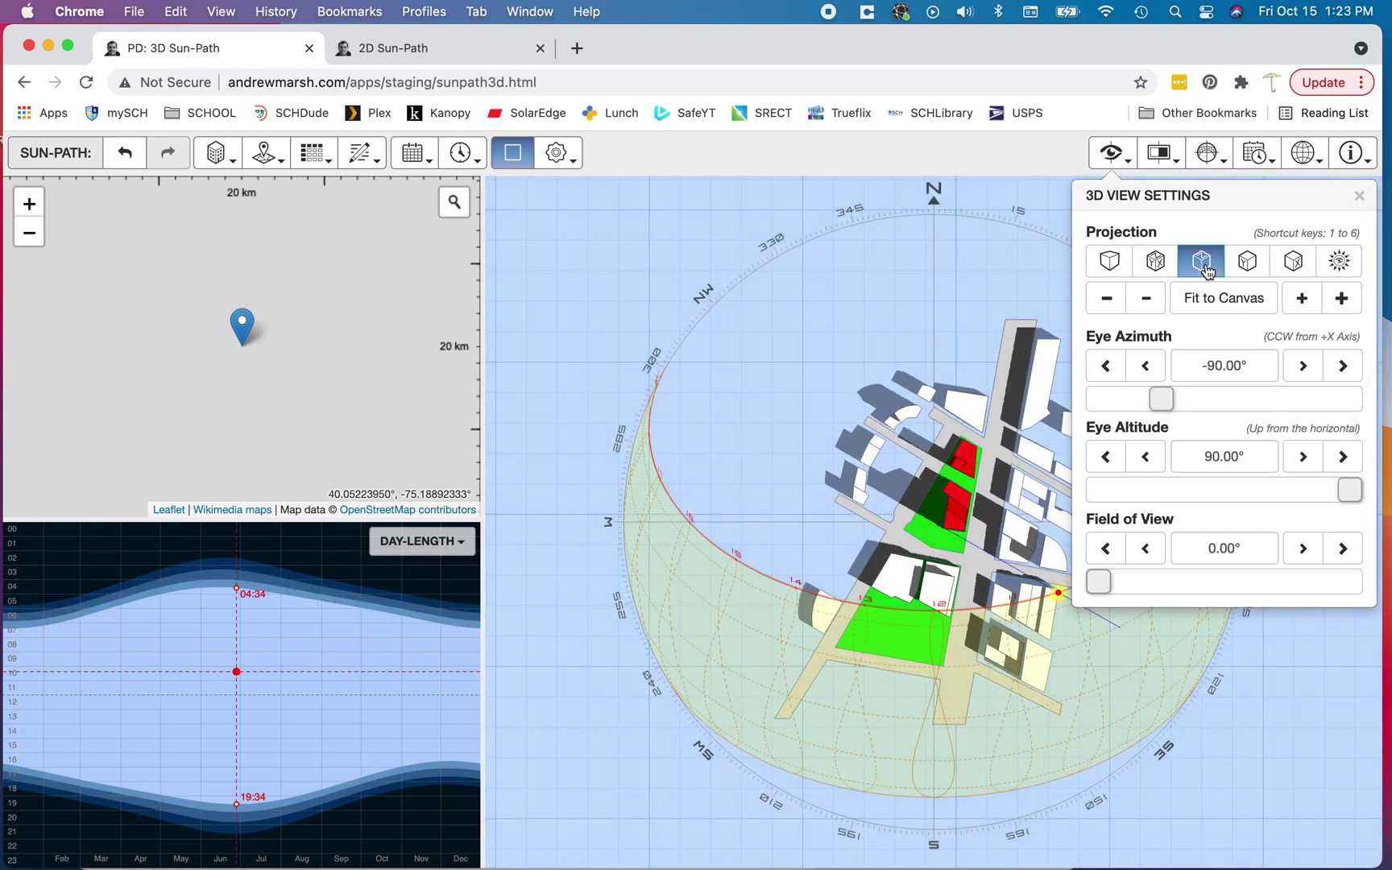
Step: Search 'north pole' and set the site to the North Pole (90°, 0°)
{"action": "left_click", "coordinate": [456, 201]}
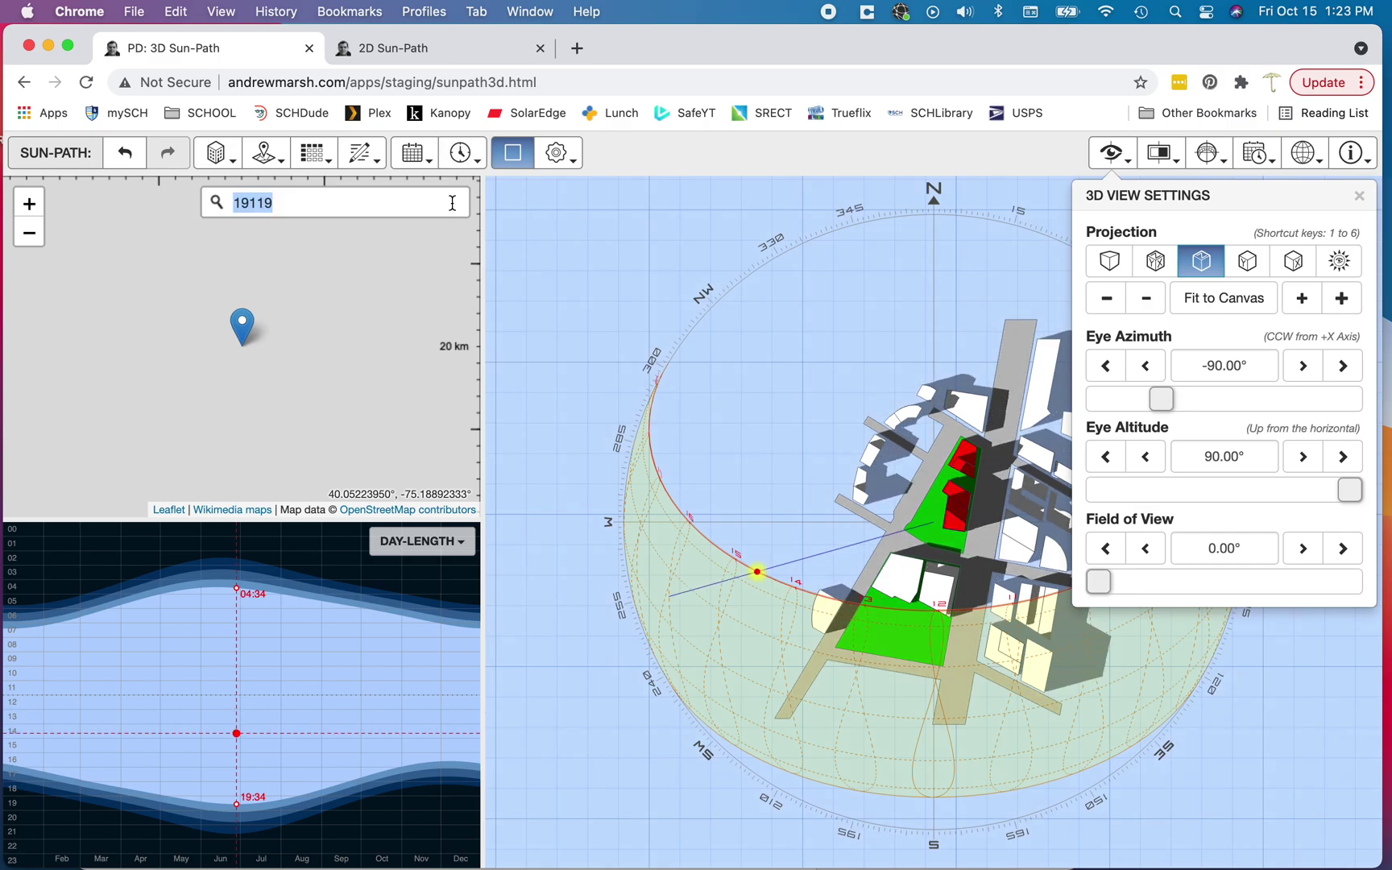
{"action": "type", "text": "north pole"}
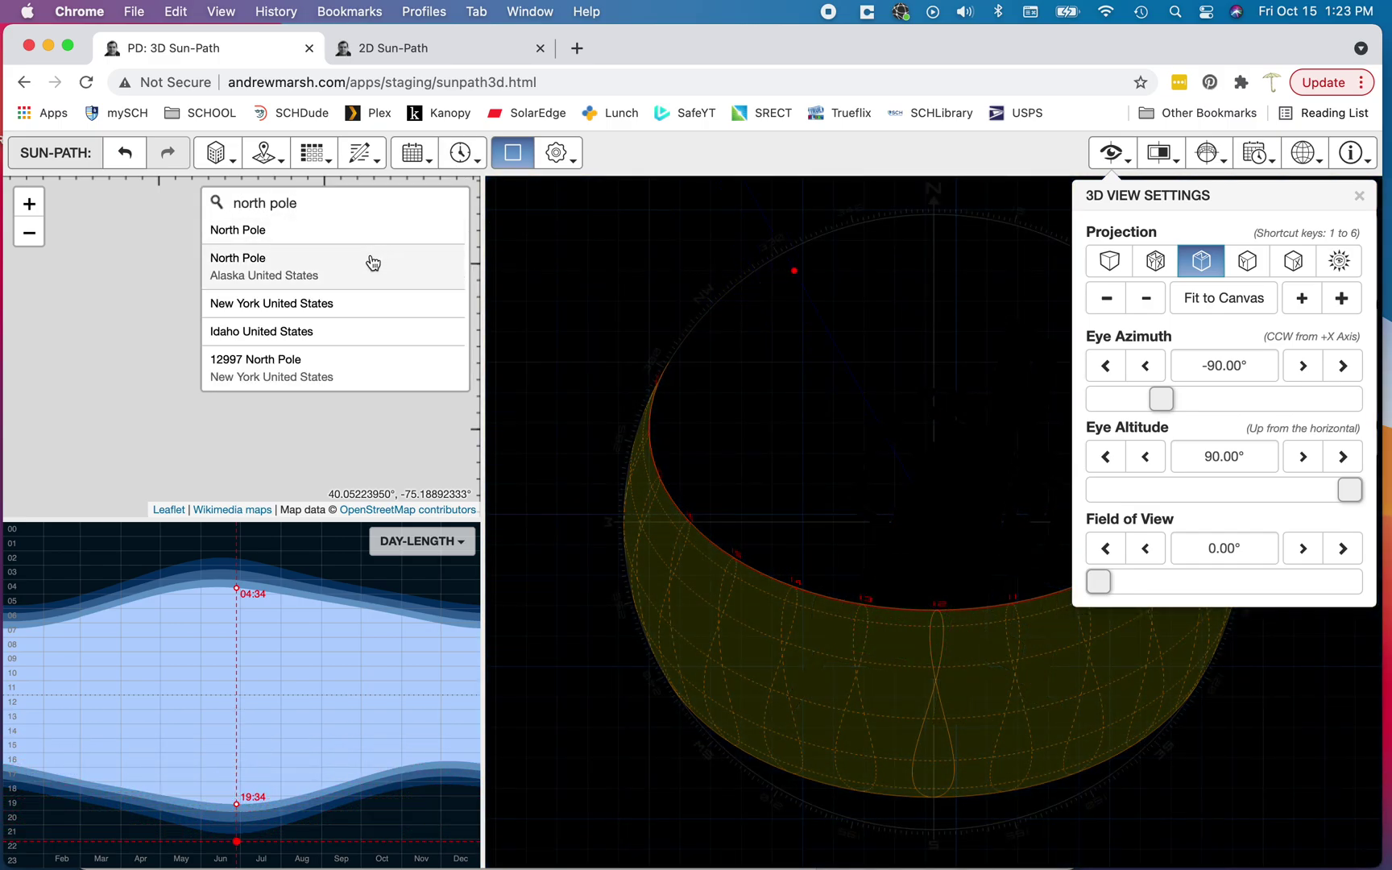
{"action": "left_click", "coordinate": [373, 262]}
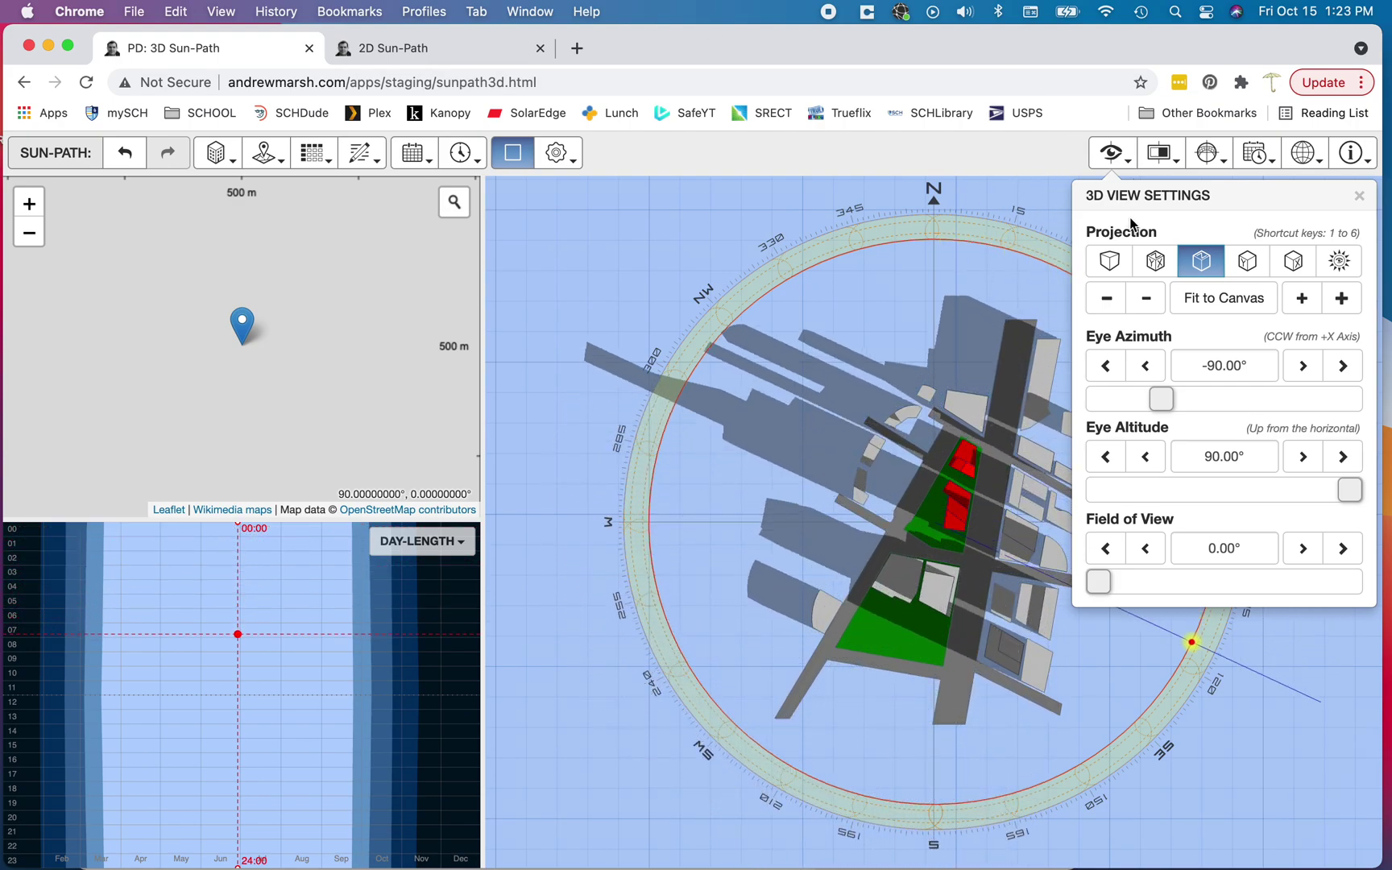
Step: Switch the North Pole view to perspective, then browse the Display, Sun-Path, Date/Time, Location and Shadow Model settings
{"action": "left_click", "coordinate": [1148, 263]}
{"action": "left_click", "coordinate": [1116, 266]}
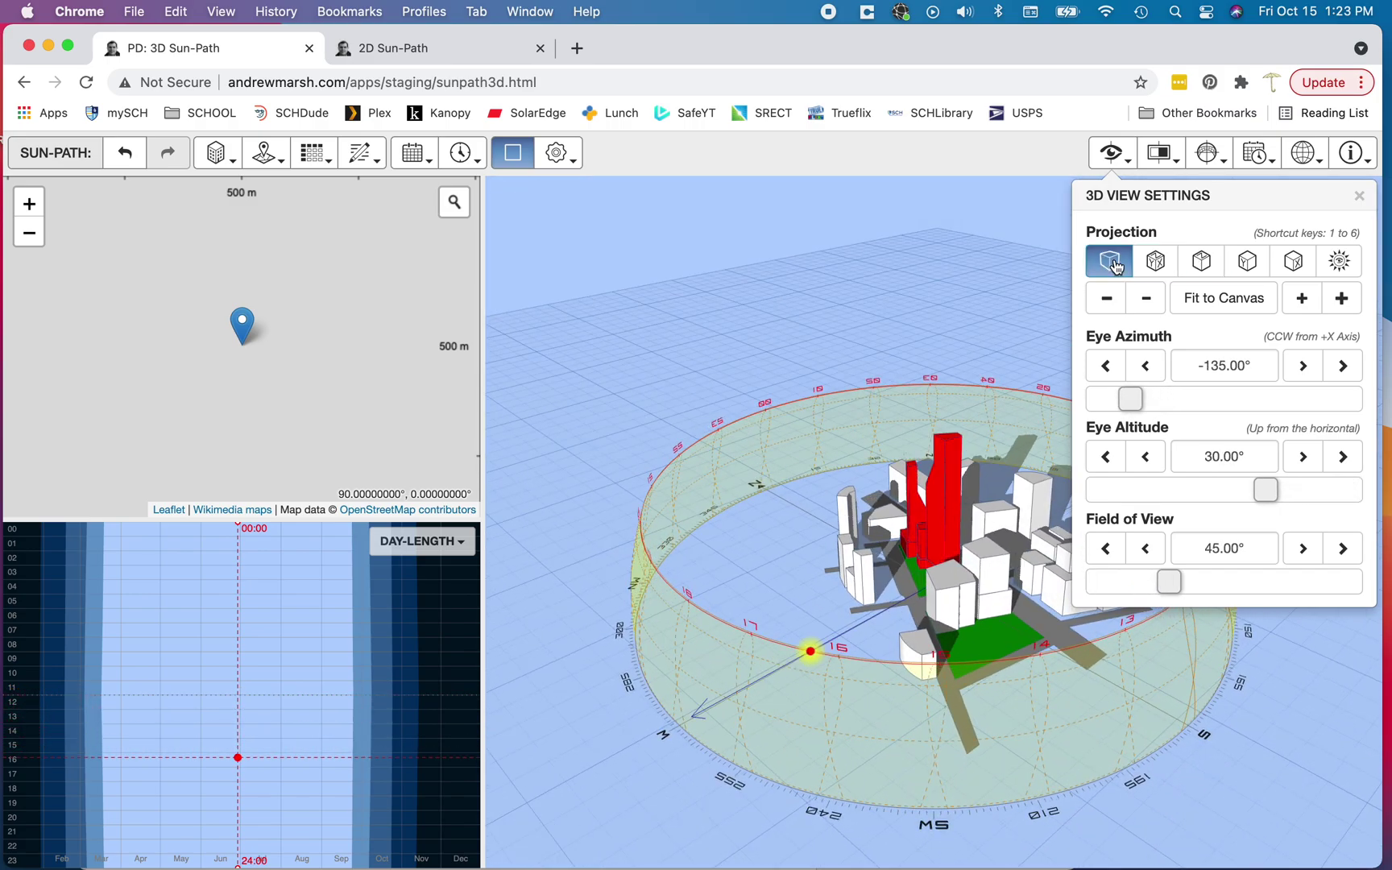
{"action": "left_click", "coordinate": [1181, 160]}
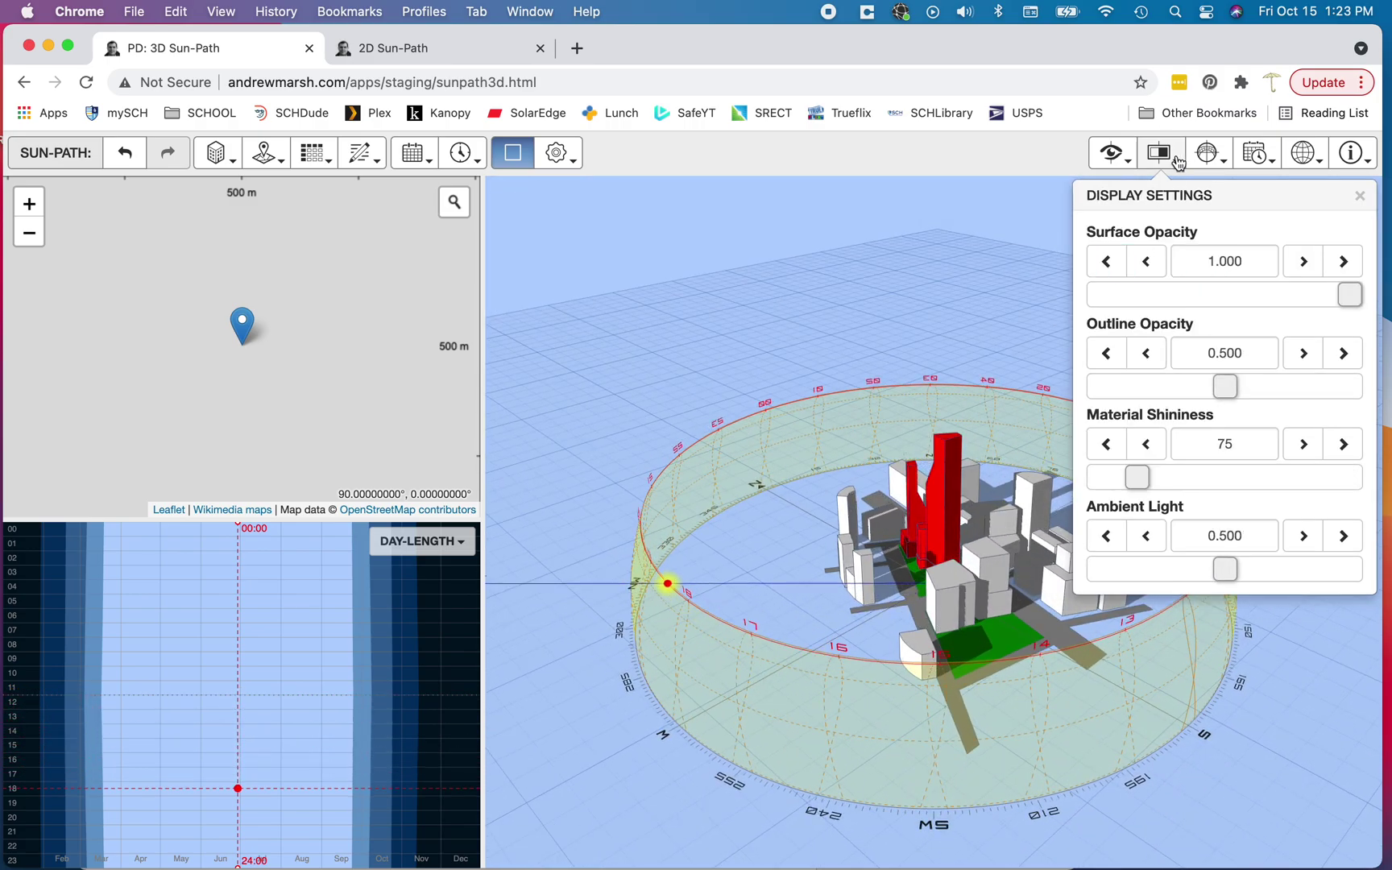
{"action": "left_click", "coordinate": [1224, 159]}
{"action": "left_click", "coordinate": [1246, 160]}
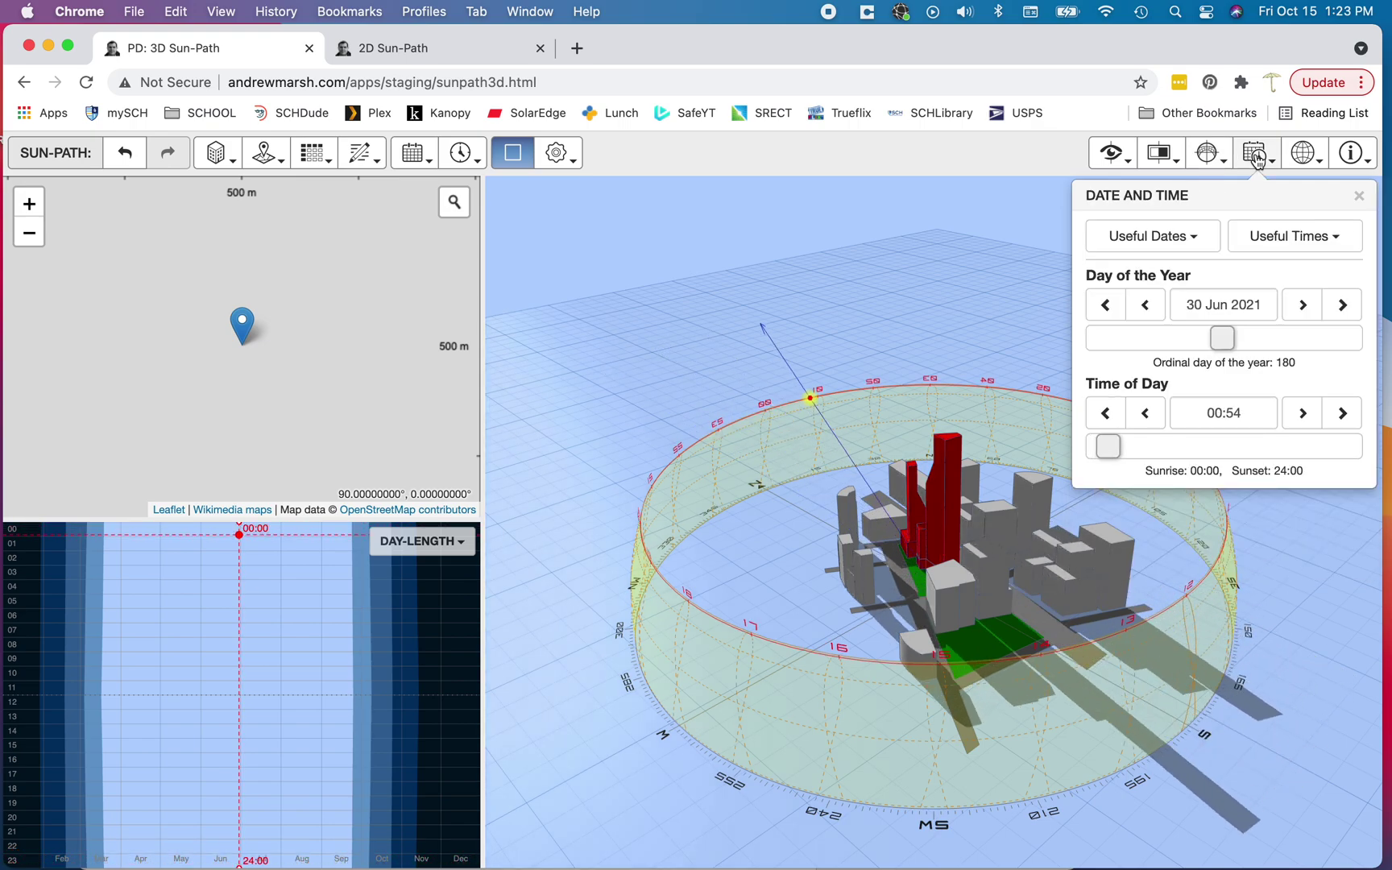
{"action": "left_click", "coordinate": [1299, 159]}
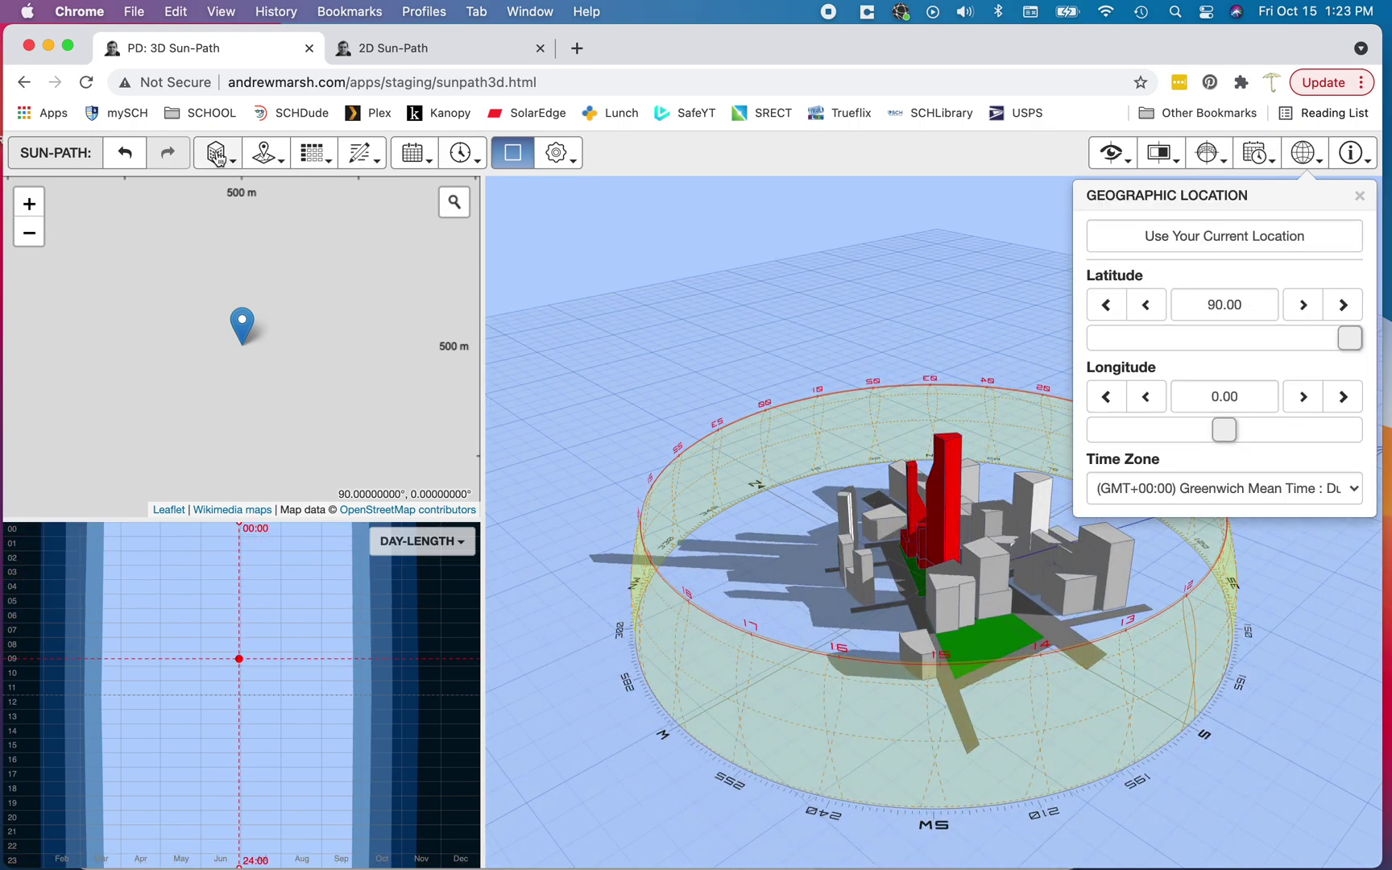
{"action": "left_click", "coordinate": [217, 157]}
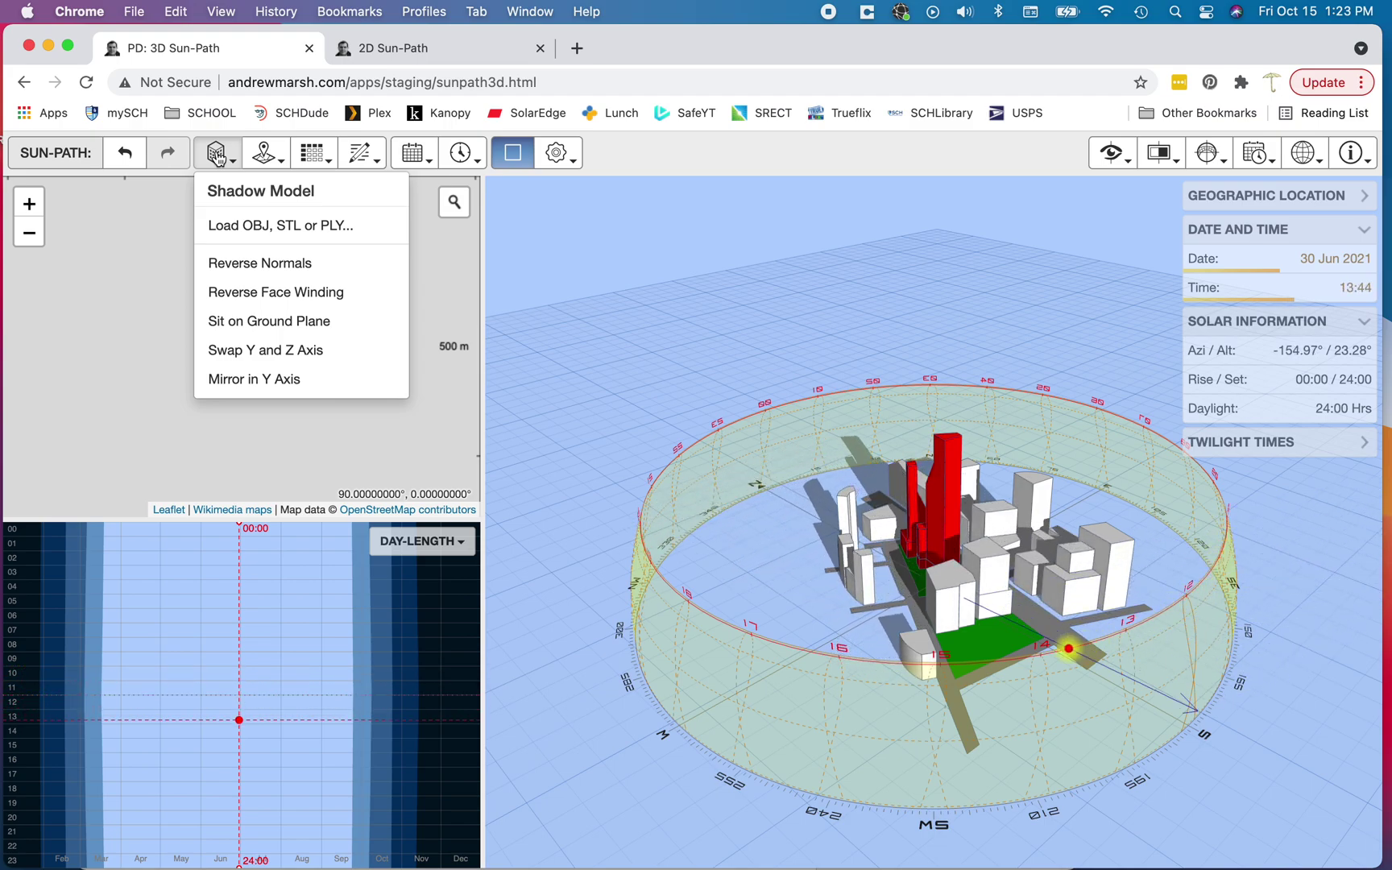